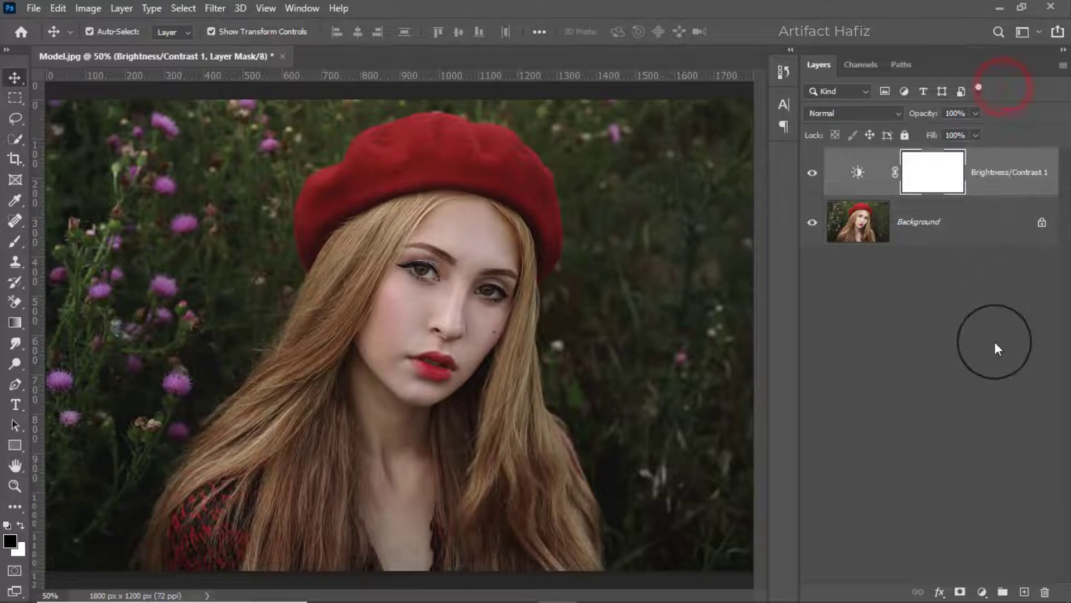
Add a Curves adjustment layer with an S-curve: shadows lowered, highlights raised, black point moved right
left_click(979, 591)
left_click(958, 387)
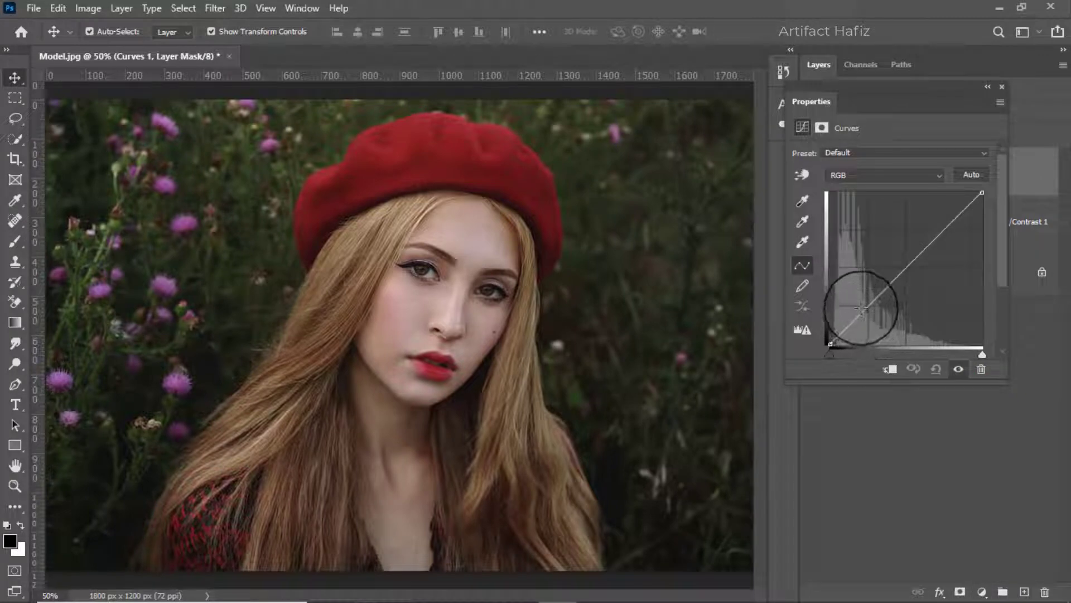
left_click_drag(860, 307, 868, 311)
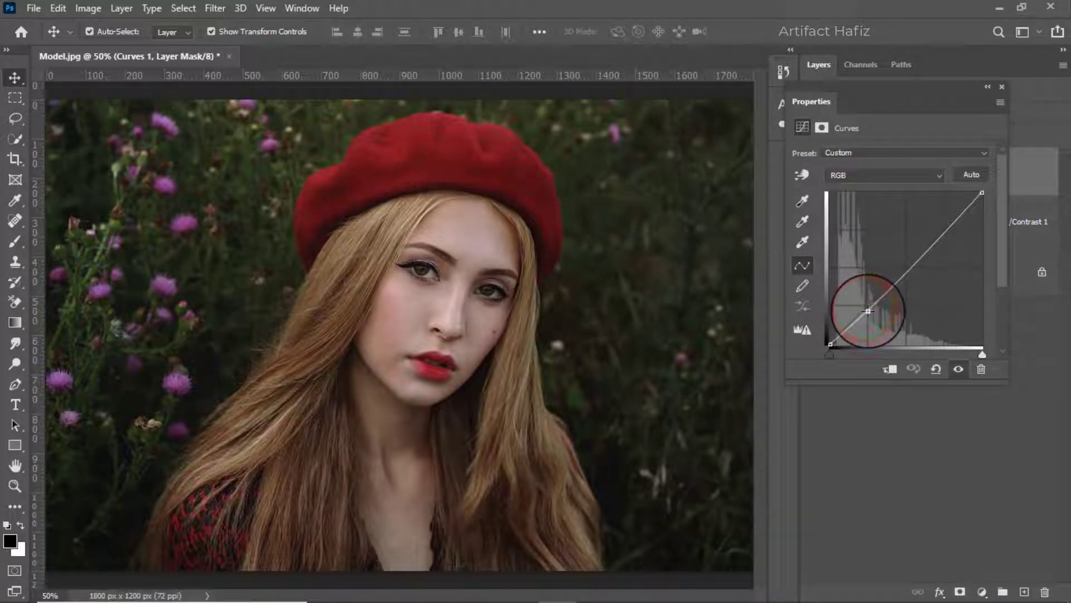
left_click_drag(945, 230, 945, 223)
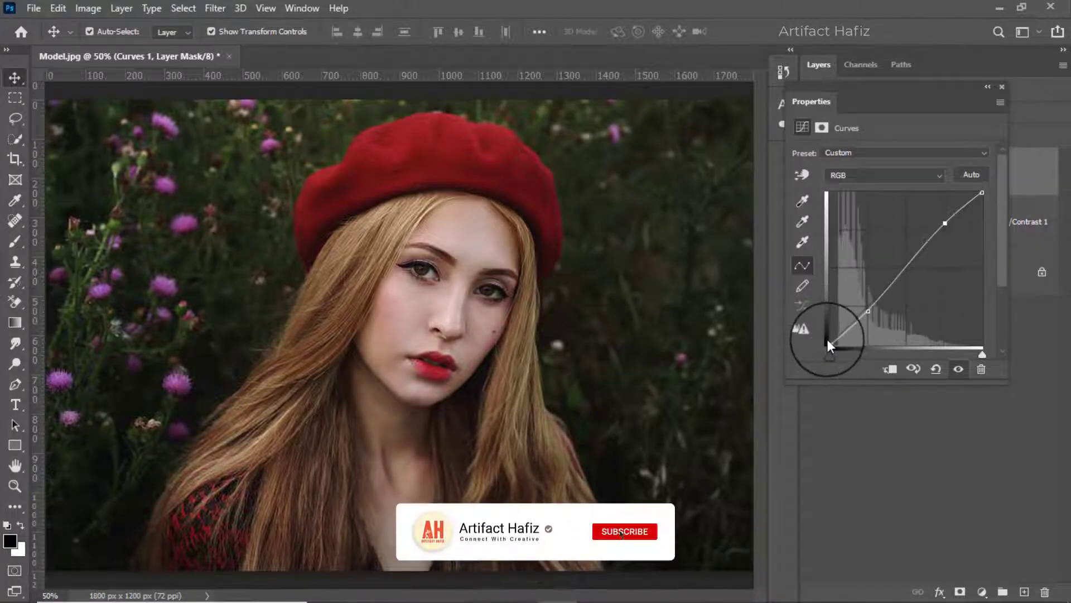
left_click_drag(831, 344, 834, 345)
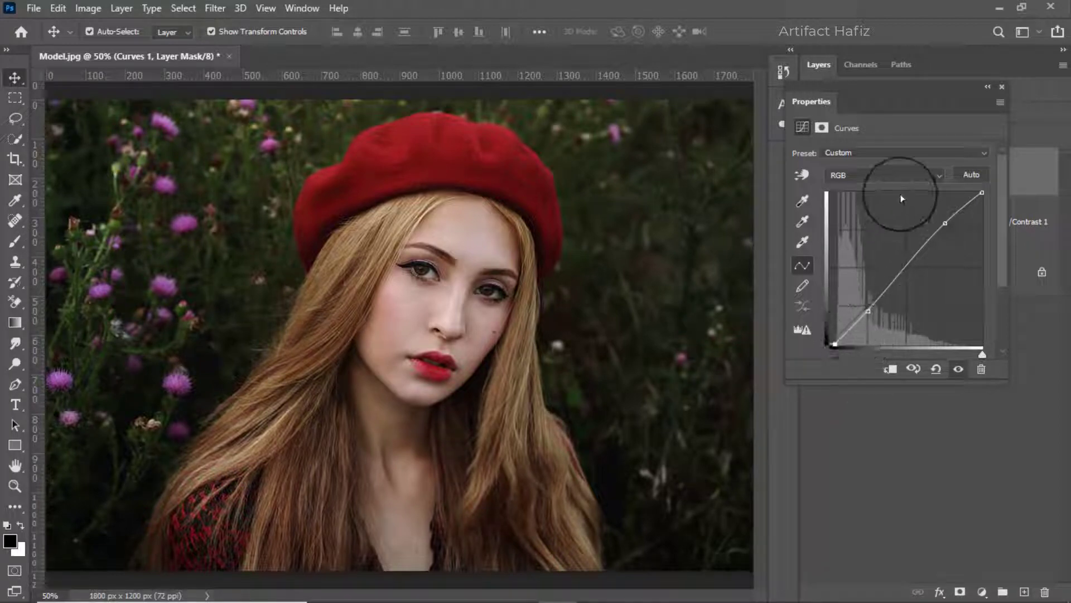
left_click(1002, 87)
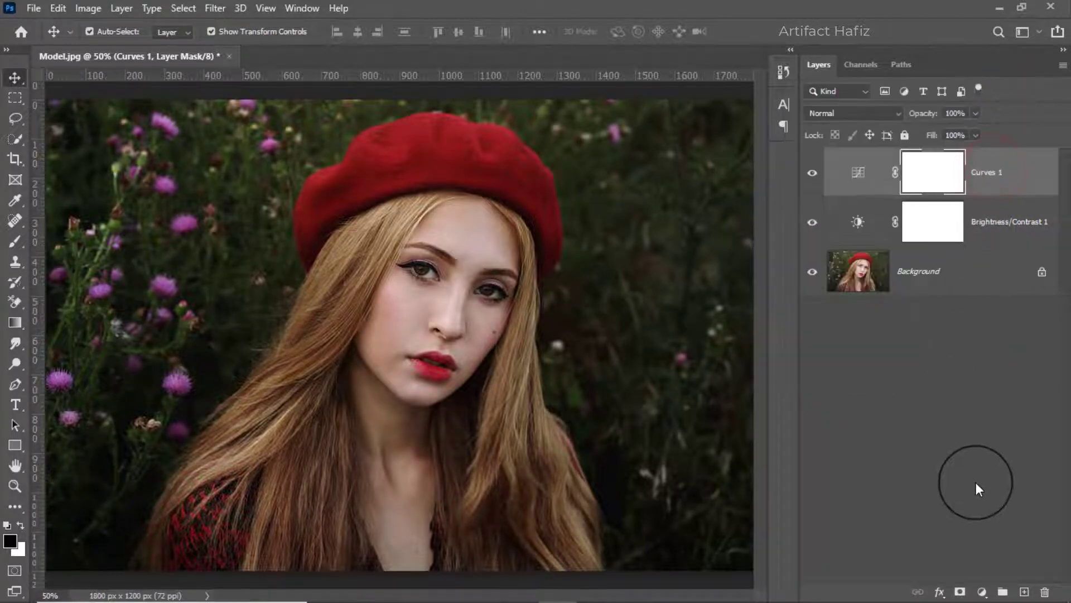
Add a Color Lookup adjustment layer using the Soft_Warming.look 3DLUT file
left_click(982, 591)
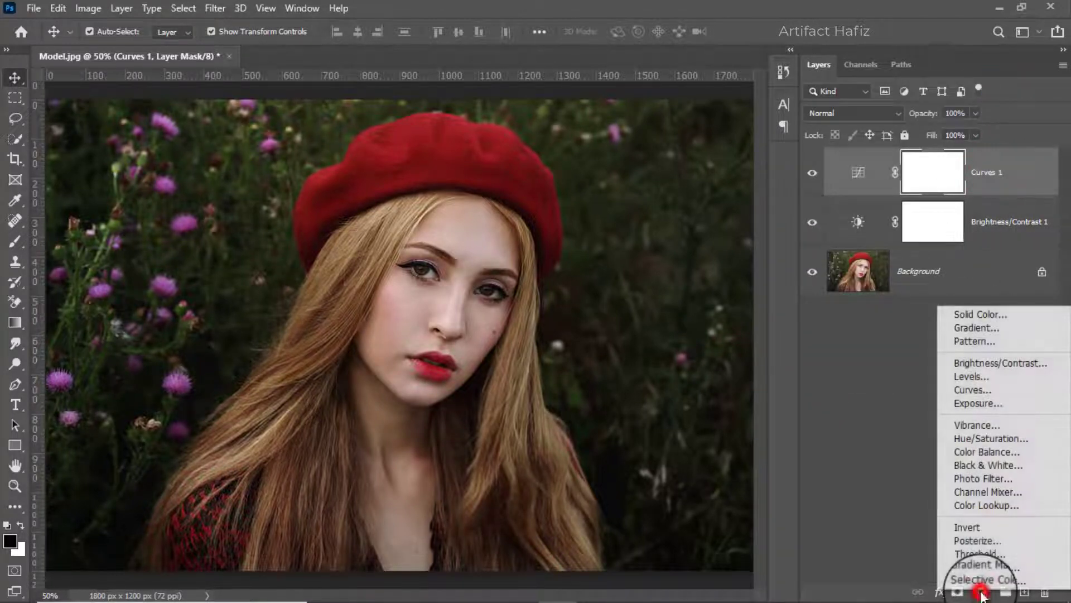
left_click(973, 505)
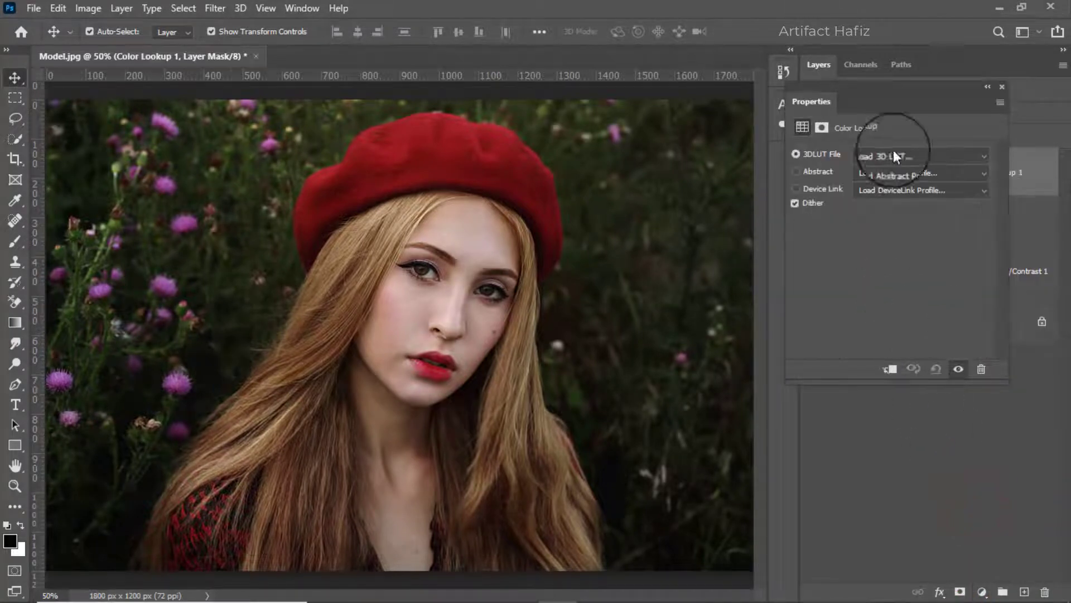
left_click(894, 157)
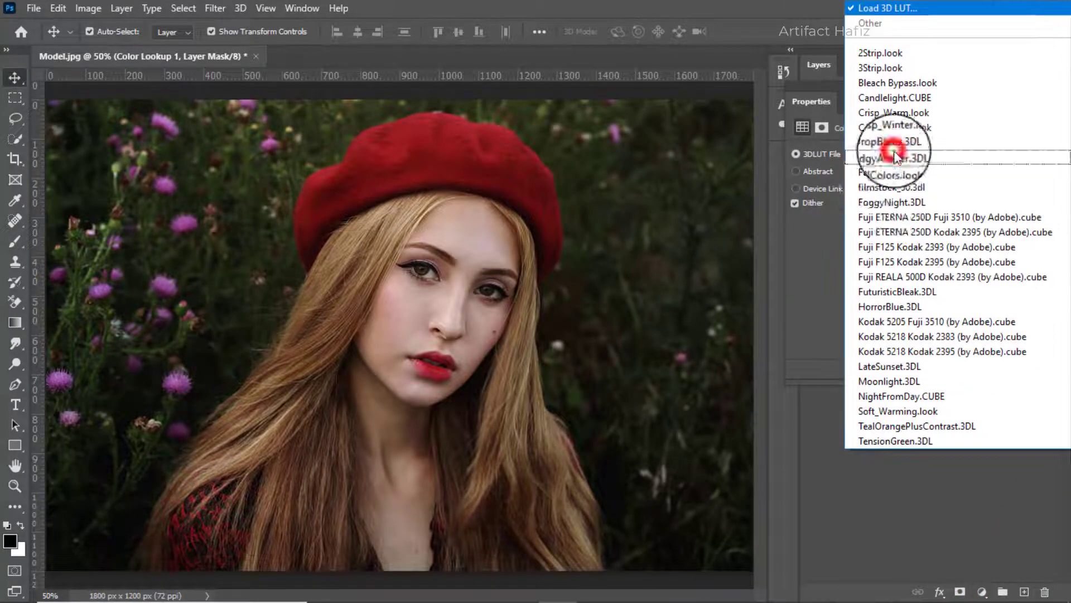
left_click(900, 413)
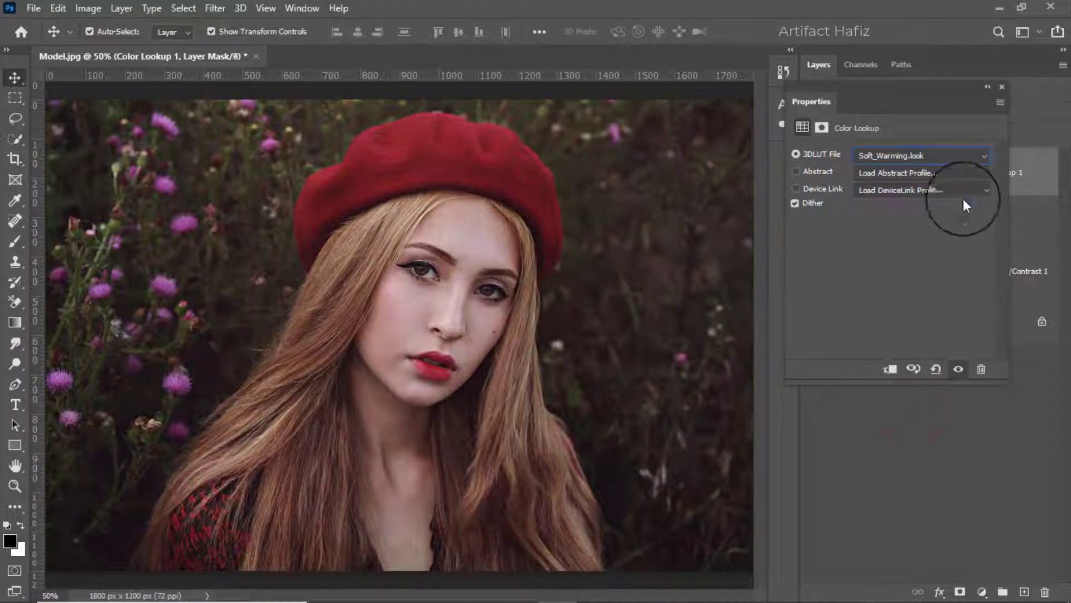
left_click(1001, 87)
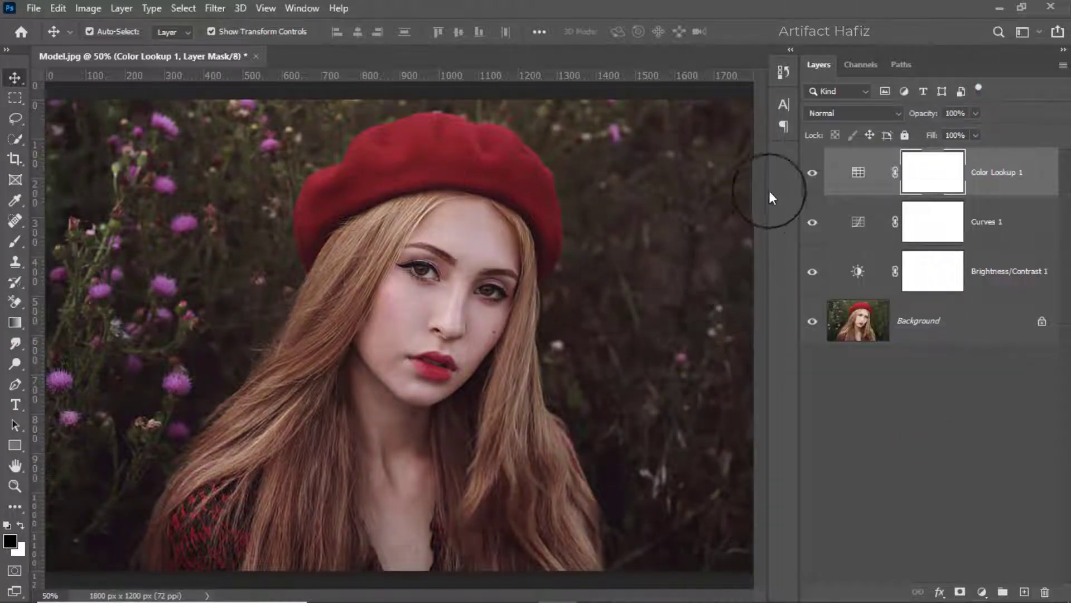
Set the Color Lookup 1 layer to Luminosity blend mode at 50% opacity
left_click(827, 112)
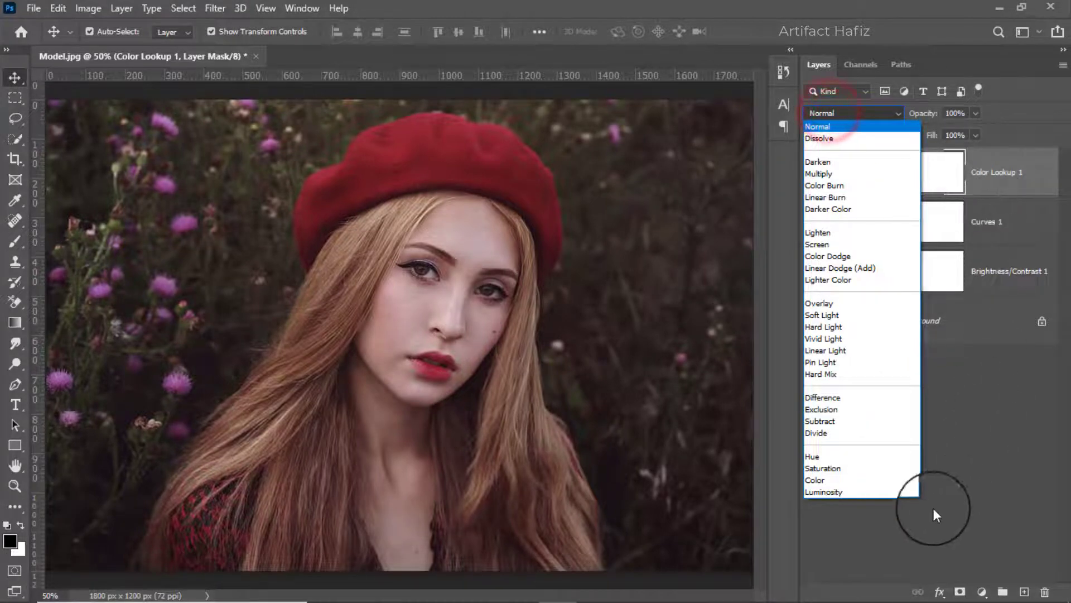
left_click(815, 492)
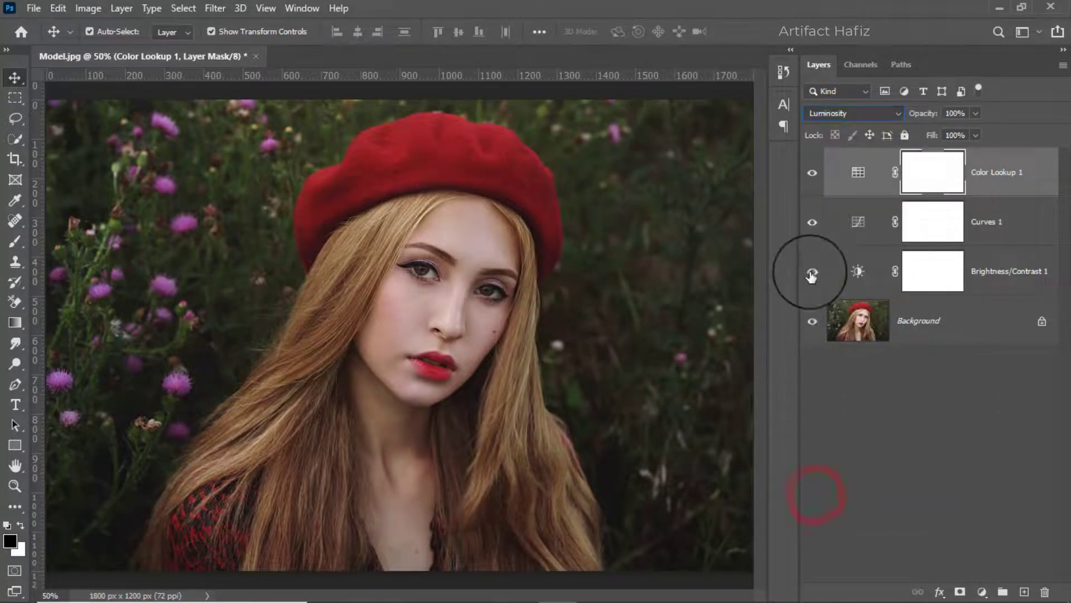
left_click(812, 174)
left_click(813, 175)
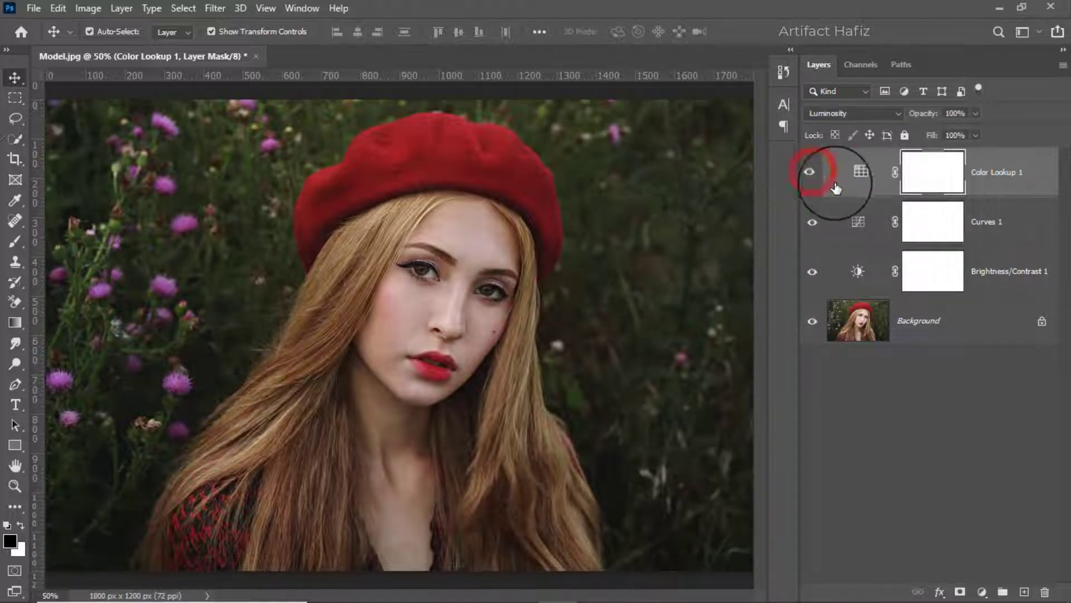
left_click(997, 180)
left_click(975, 113)
left_click(939, 132)
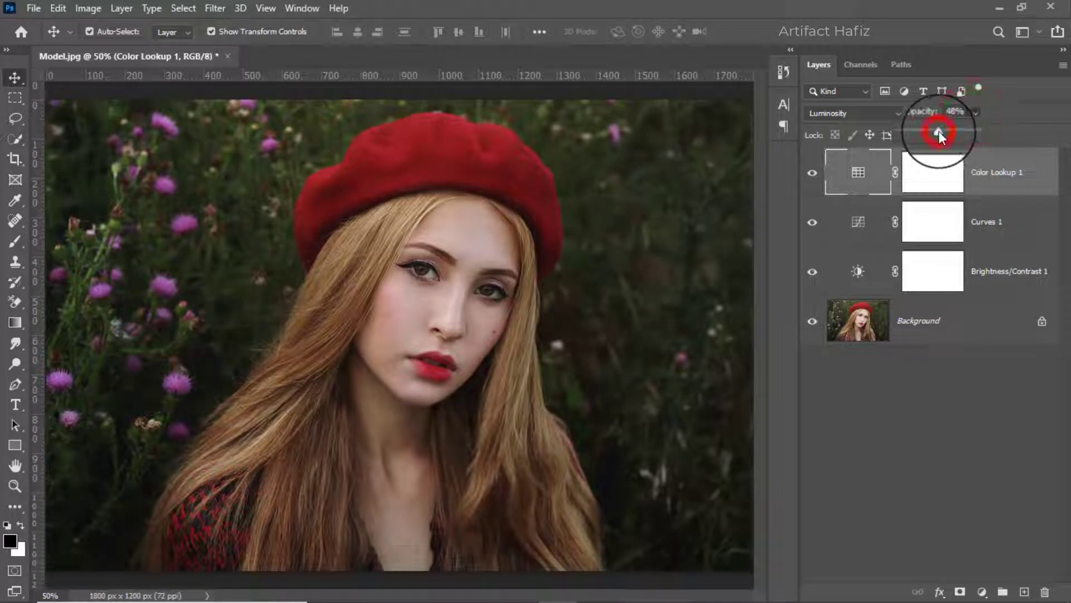
left_click_drag(939, 134, 939, 136)
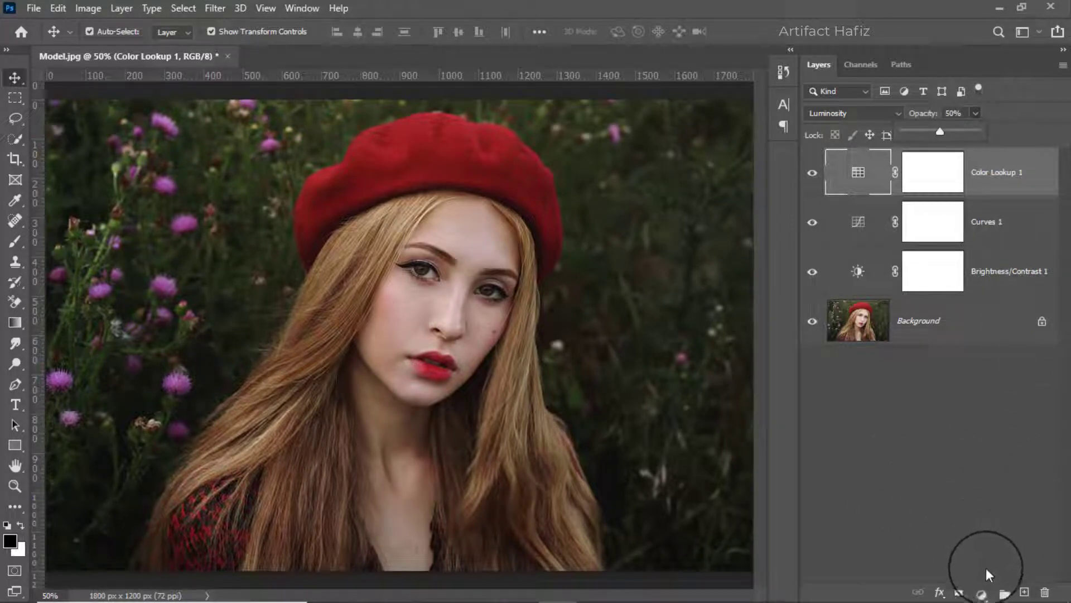
left_click(982, 592)
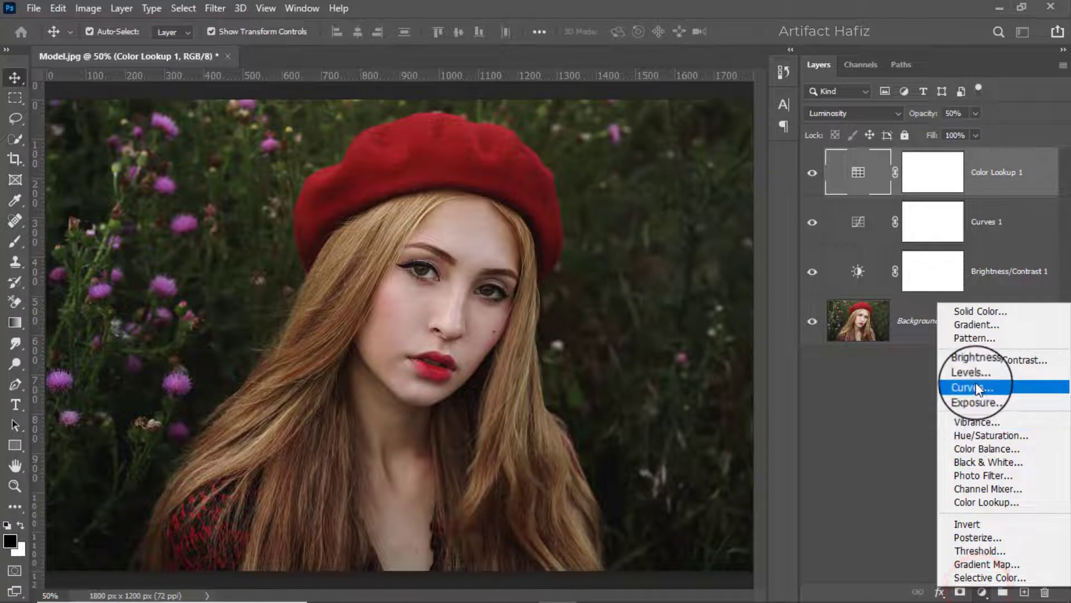
Add a Levels adjustment layer with input black at 4 and input white at 230
left_click(970, 372)
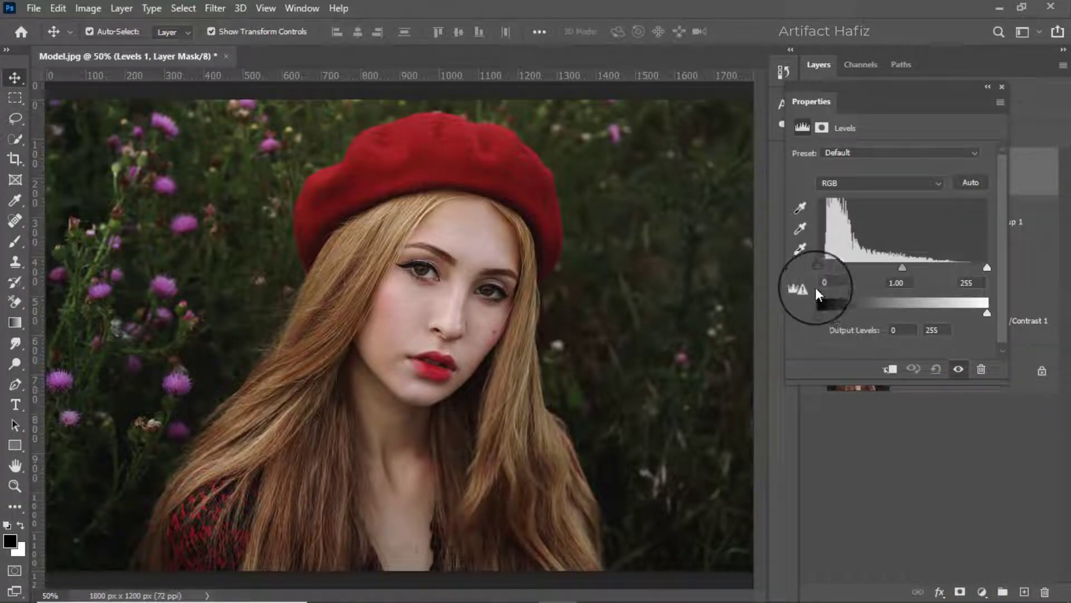
left_click_drag(817, 269, 820, 269)
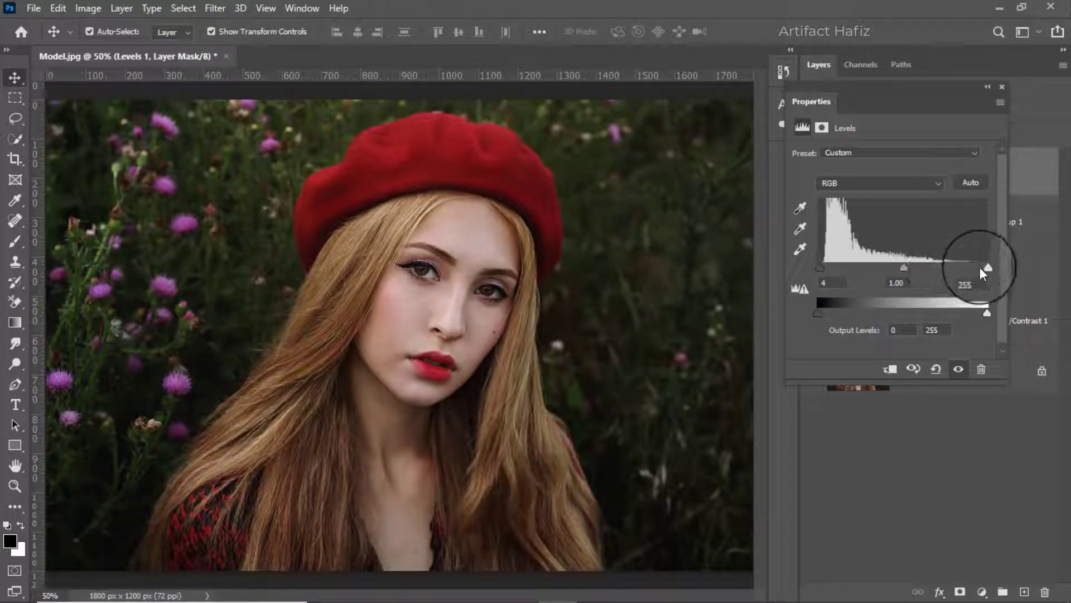
left_click_drag(986, 266, 971, 270)
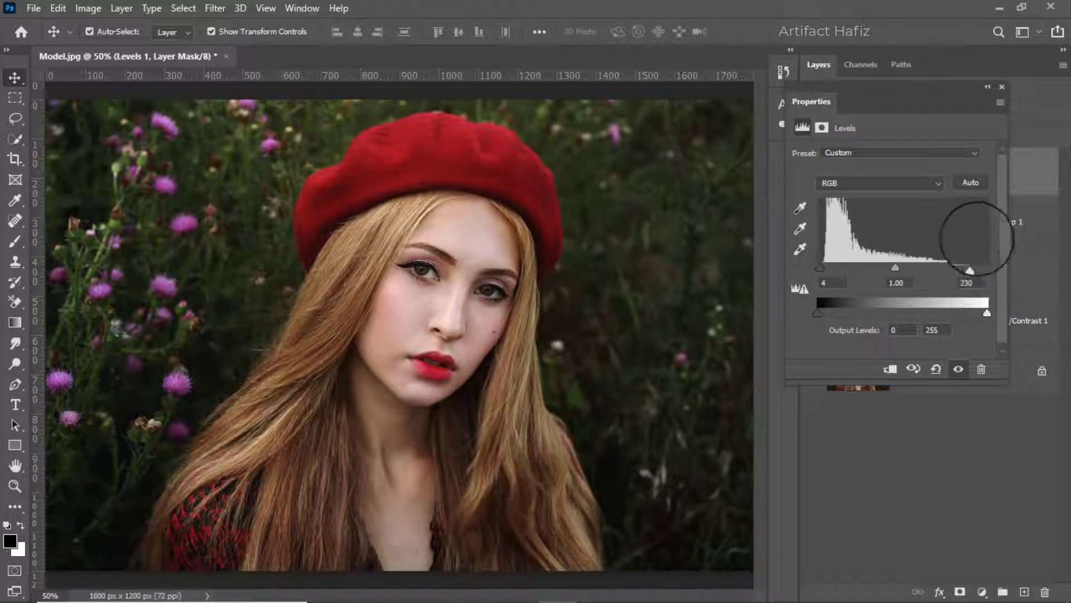
left_click(1002, 86)
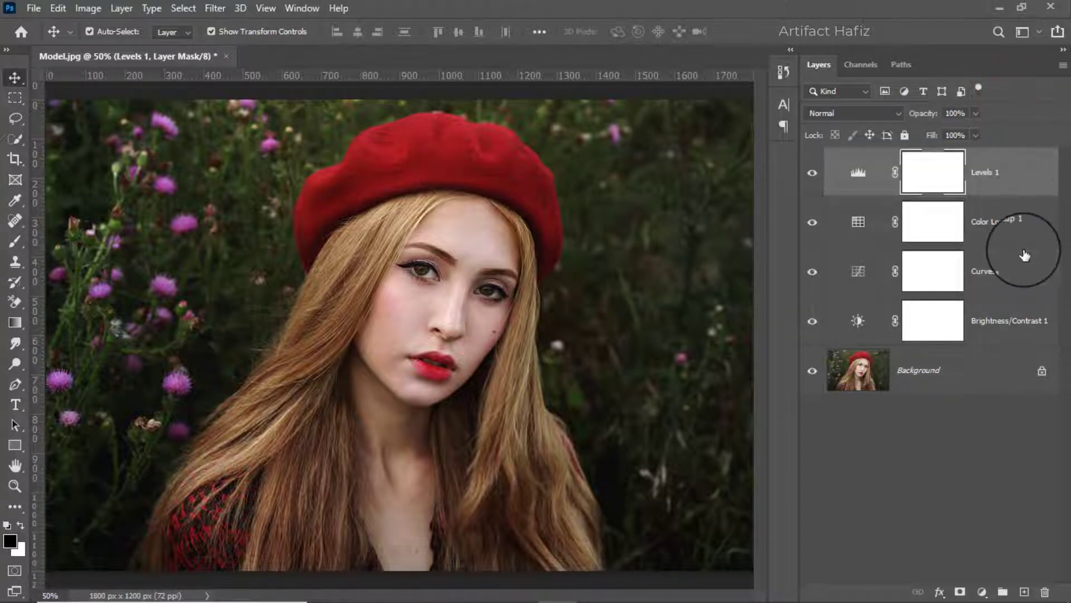
Stamp visible layers into Layer 1, convert it for Smart Filters, and open Camera Raw Filter
key("ctrl+alt+shift+e")
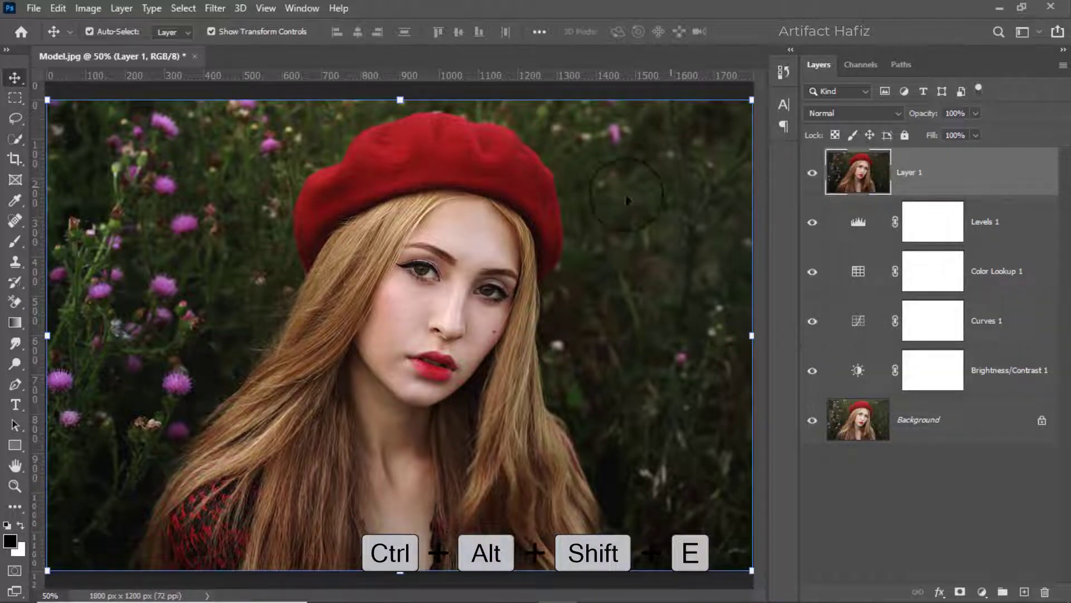
left_click(215, 9)
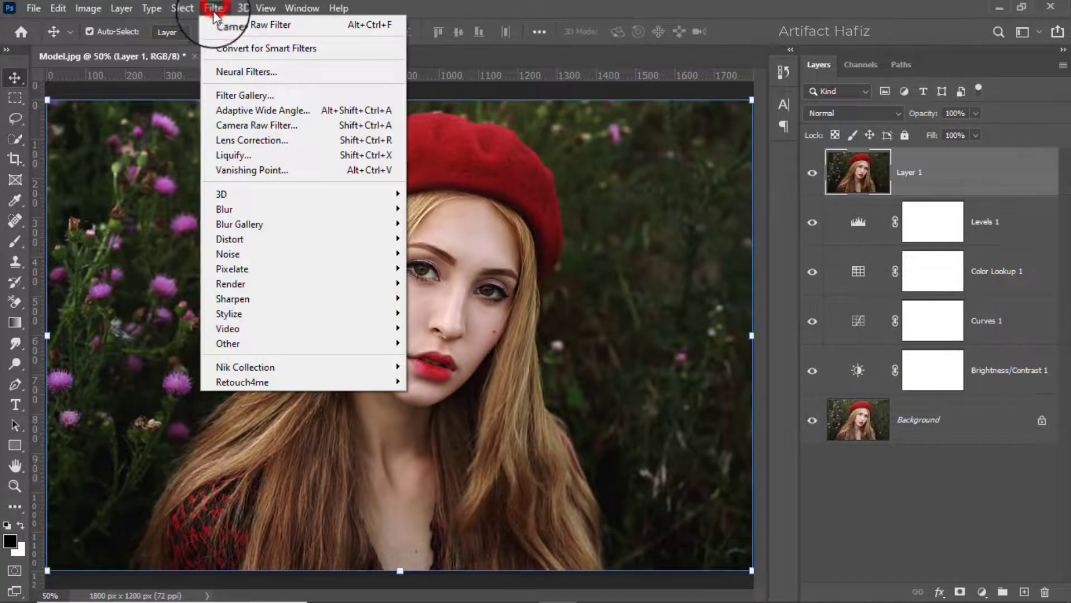
left_click(217, 48)
left_click(210, 9)
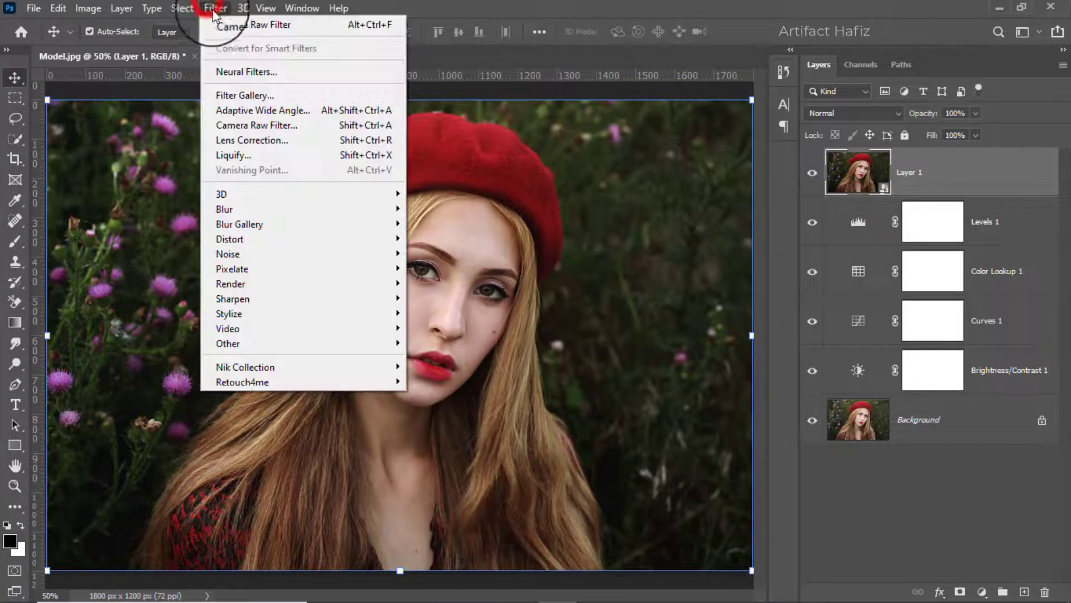
left_click(273, 126)
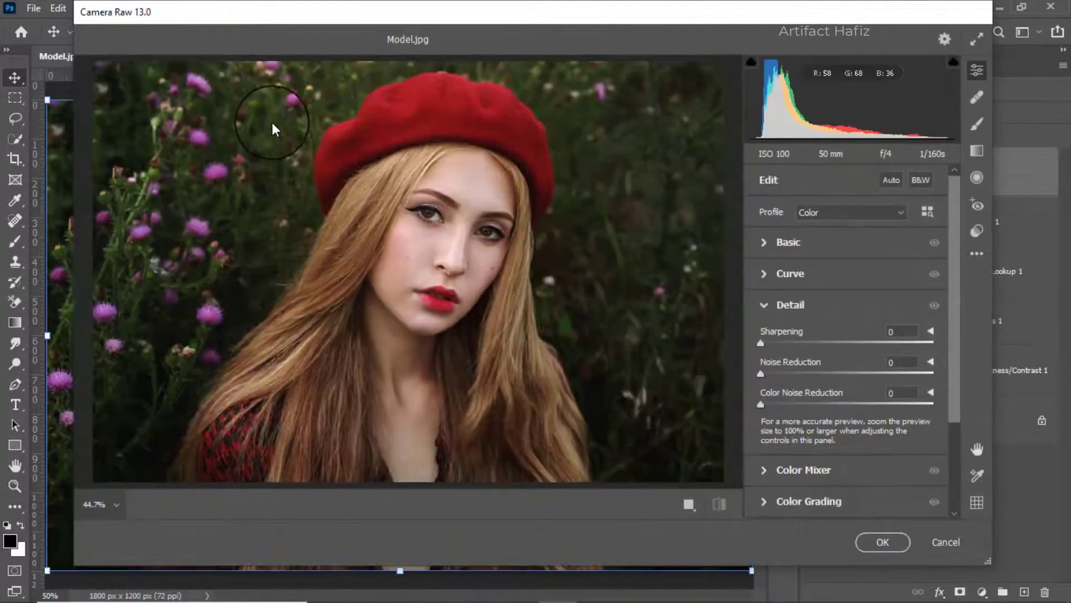
In Camera Raw Basic, warm the temperature slightly and shift the tint a touch toward magenta
left_click(762, 242)
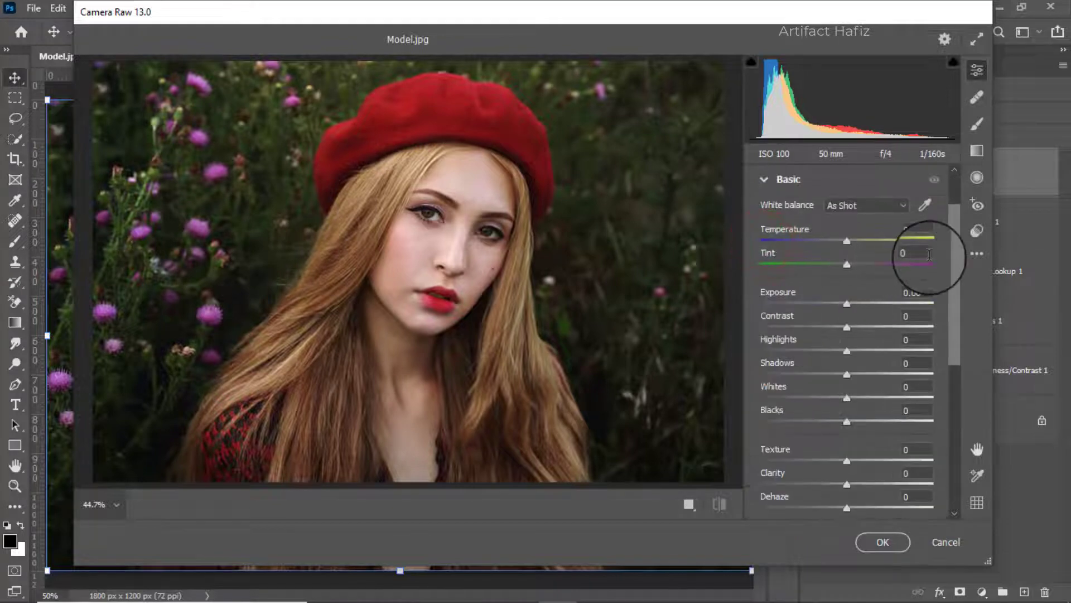
left_click_drag(845, 238, 855, 243)
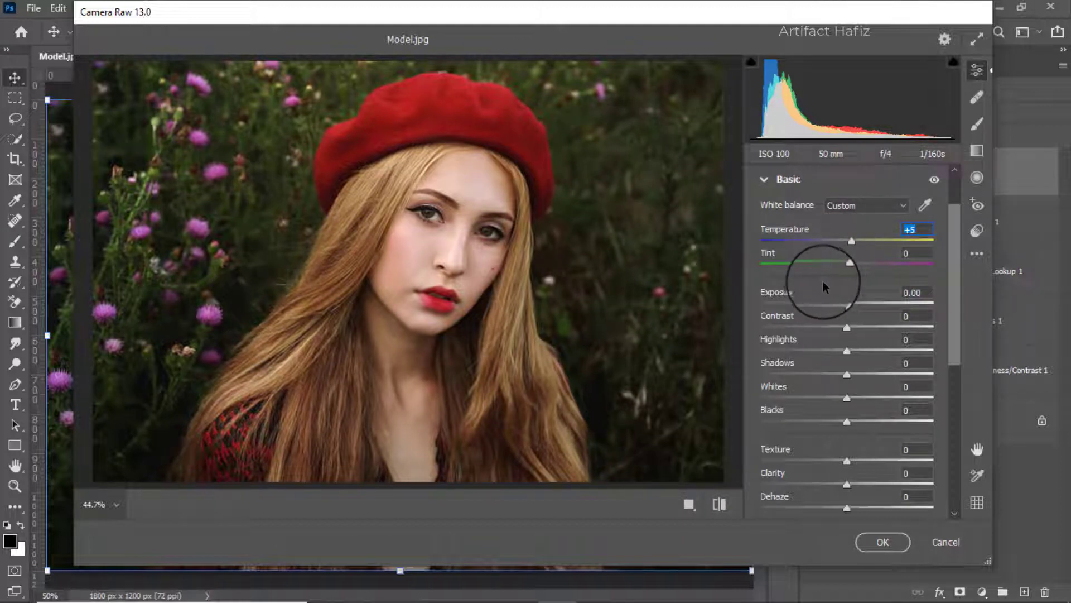
left_click(845, 265)
left_click_drag(845, 265, 843, 269)
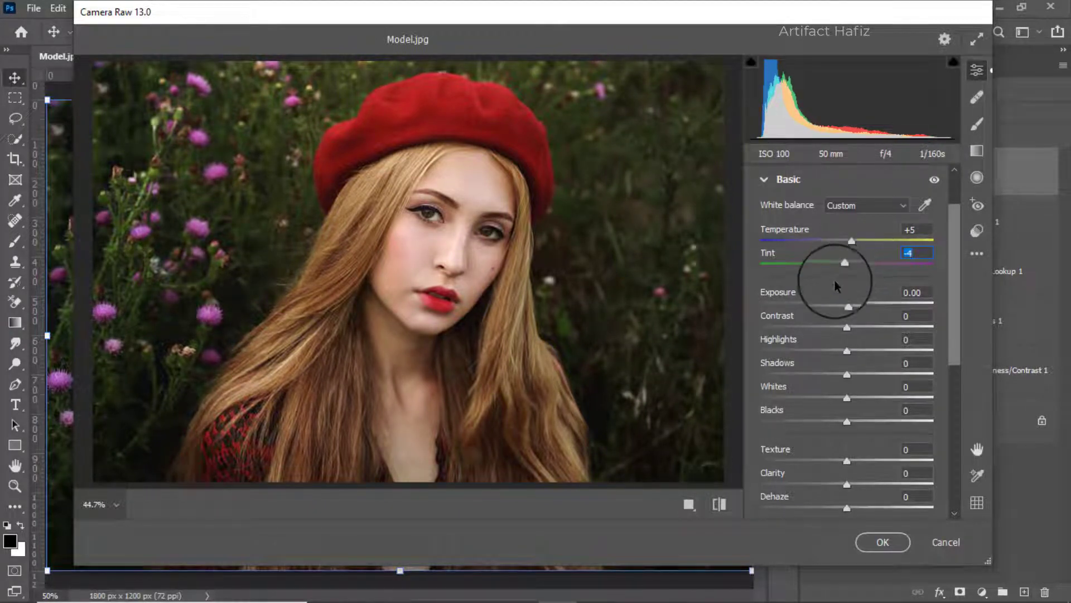
Set Exposure -0.15, Highlights -29, Shadows +10, Whites +26 and Blacks +4
scroll(826, 317, "down", 1)
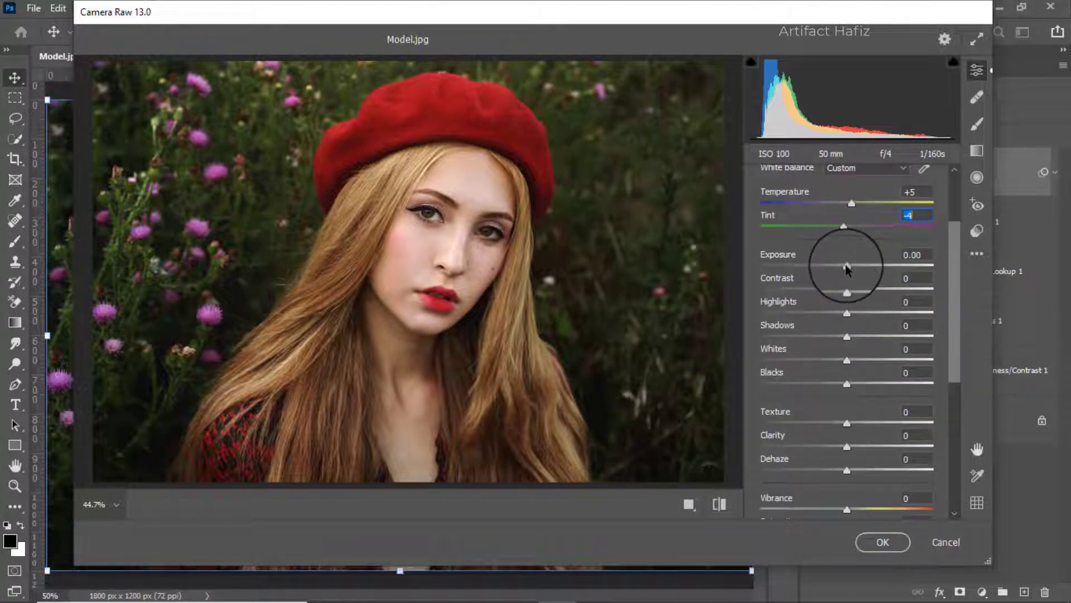
left_click_drag(847, 270, 850, 291)
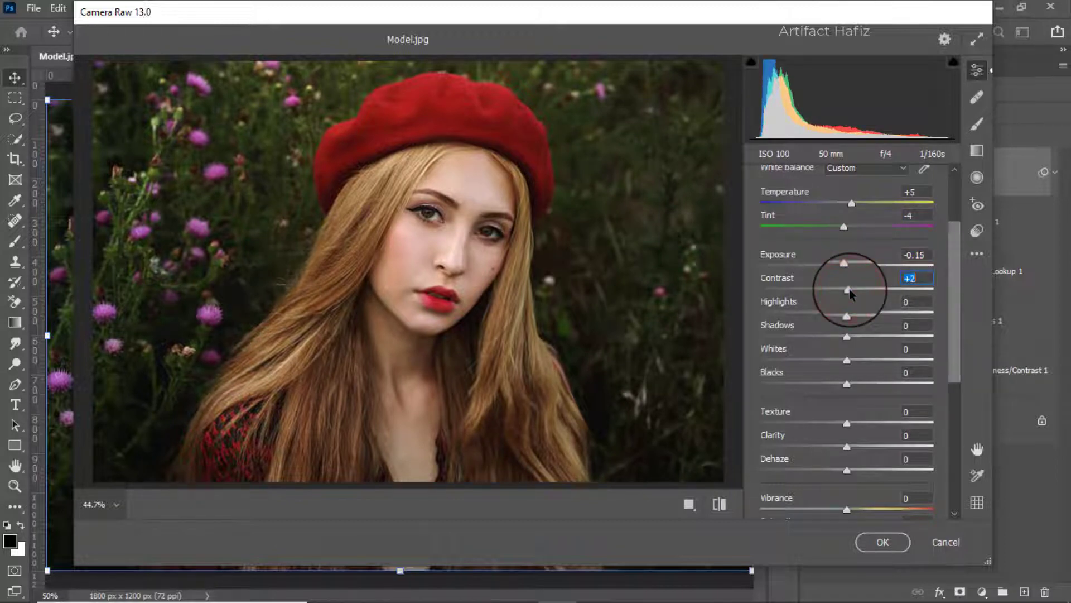
left_click_drag(847, 315, 823, 313)
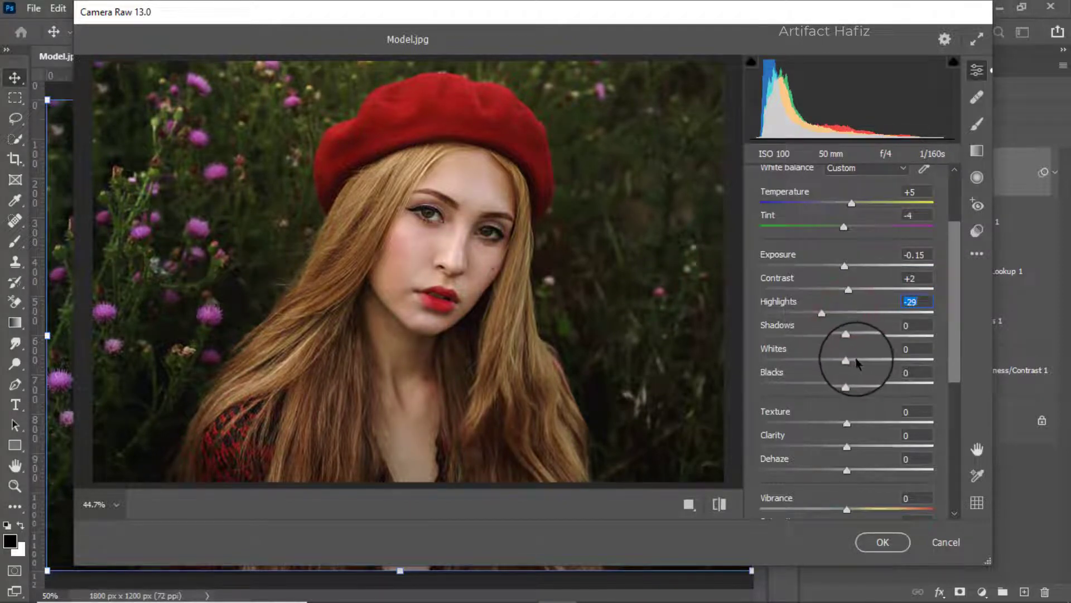
mouse_move(849, 361)
left_mouse_down()
mouse_move(878, 363)
mouse_move(848, 338)
mouse_move(857, 341)
left_mouse_up()
left_click_drag(846, 383, 850, 386)
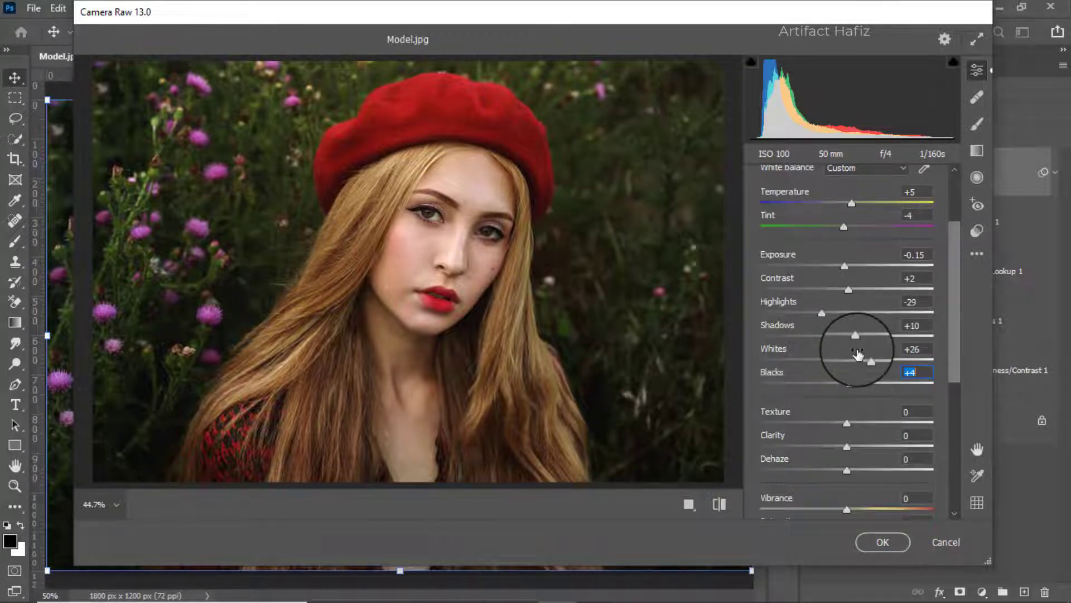
scroll(856, 353, "down", 4)
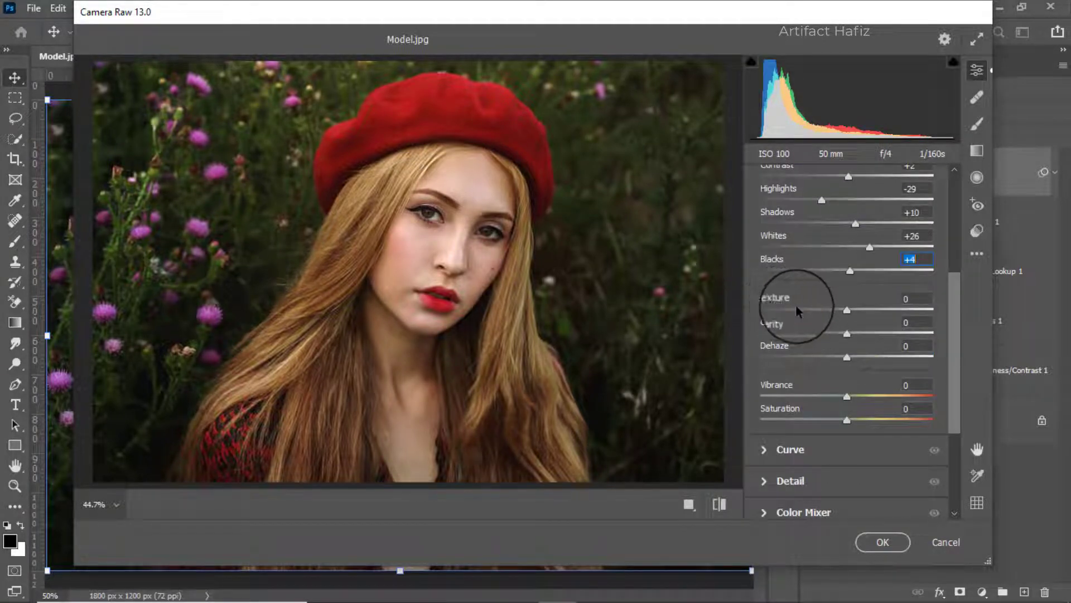
Set Texture -3, Clarity +5, Dehaze +2, Vibrance +15 and Saturation -3 in the Basic panel
left_click_drag(847, 310, 852, 336)
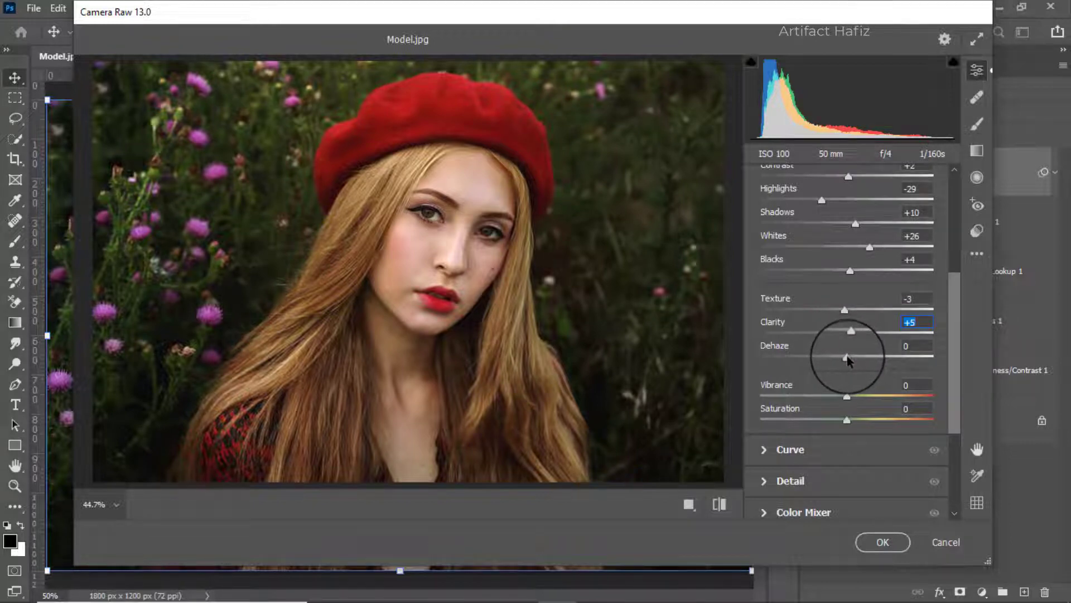
left_click_drag(846, 360, 849, 363)
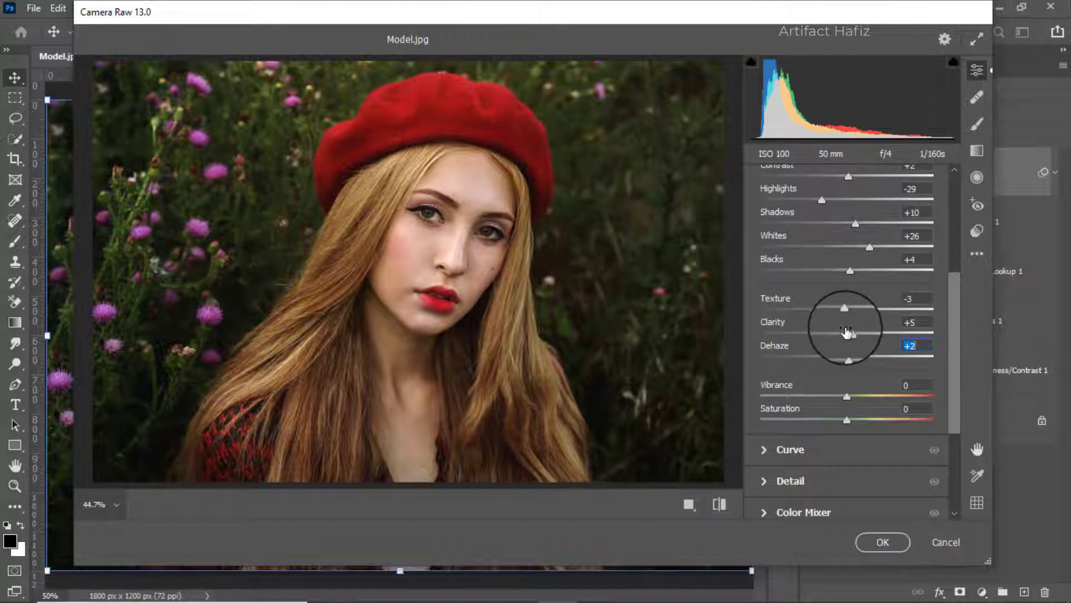
scroll(847, 329, "down", 1)
scroll(845, 330, "down", 1)
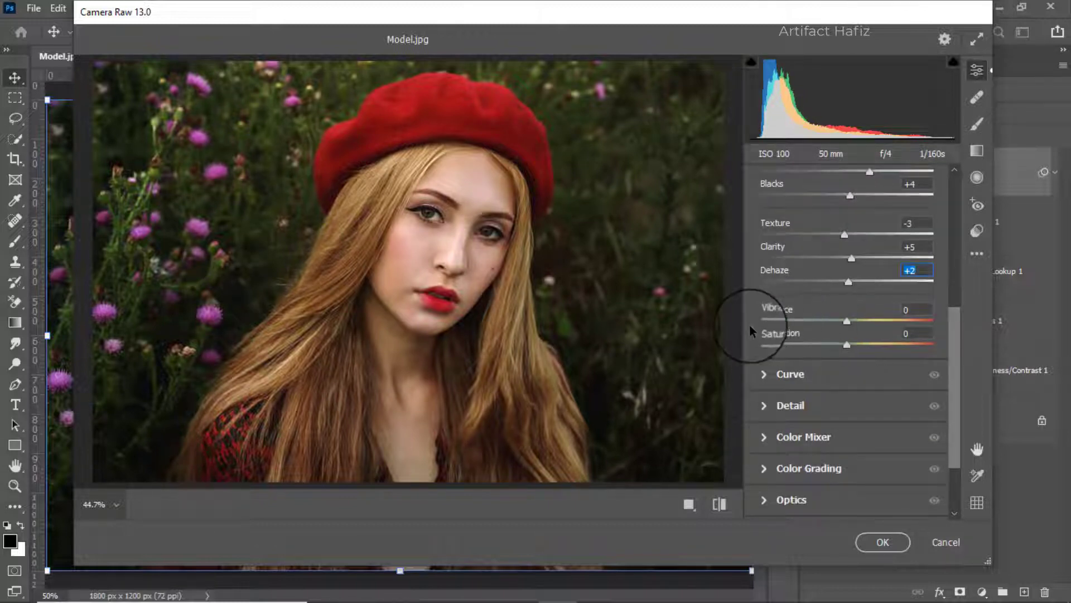
left_click_drag(848, 320, 859, 325)
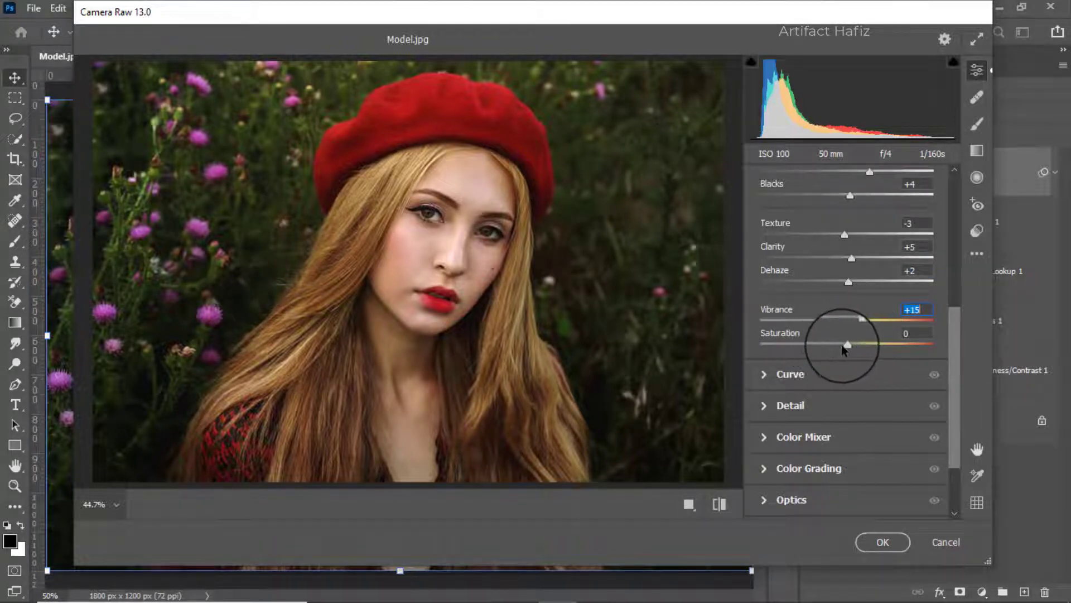
left_click_drag(842, 347, 846, 350)
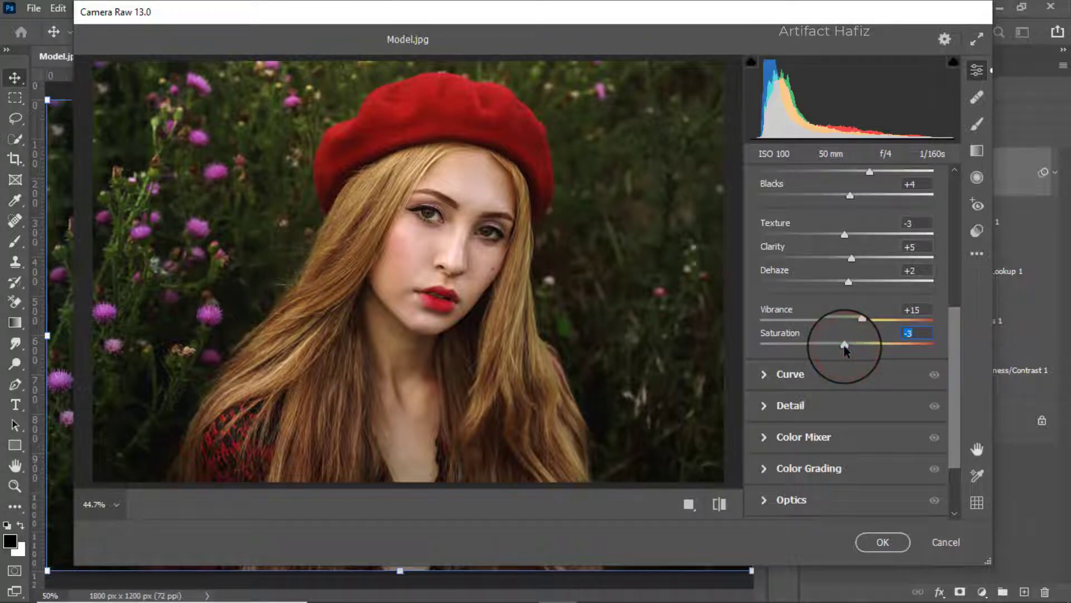
scroll(843, 363, "down", 3)
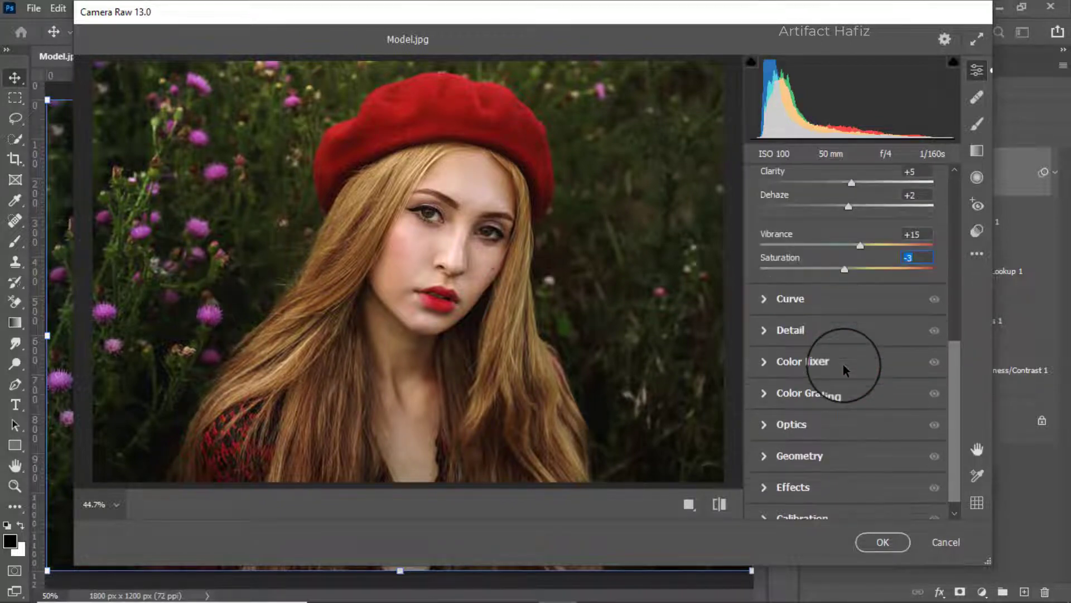
Raise the Blue channel curve's black point to output 9, with a shadow point near 64/63
left_click(794, 298)
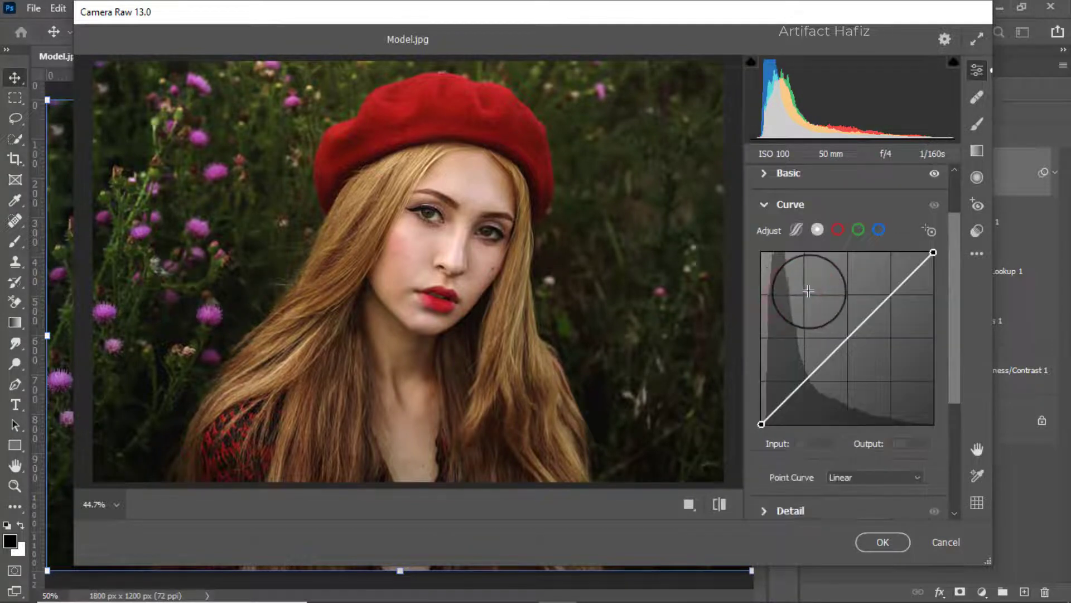
left_click(880, 230)
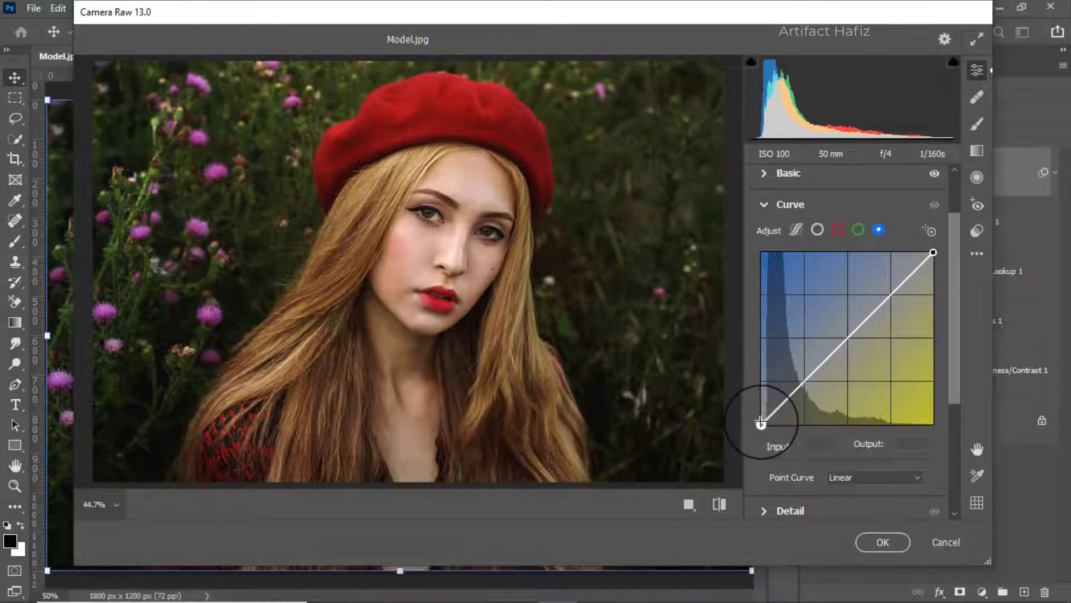
left_click_drag(761, 423, 761, 422)
left_click(804, 384)
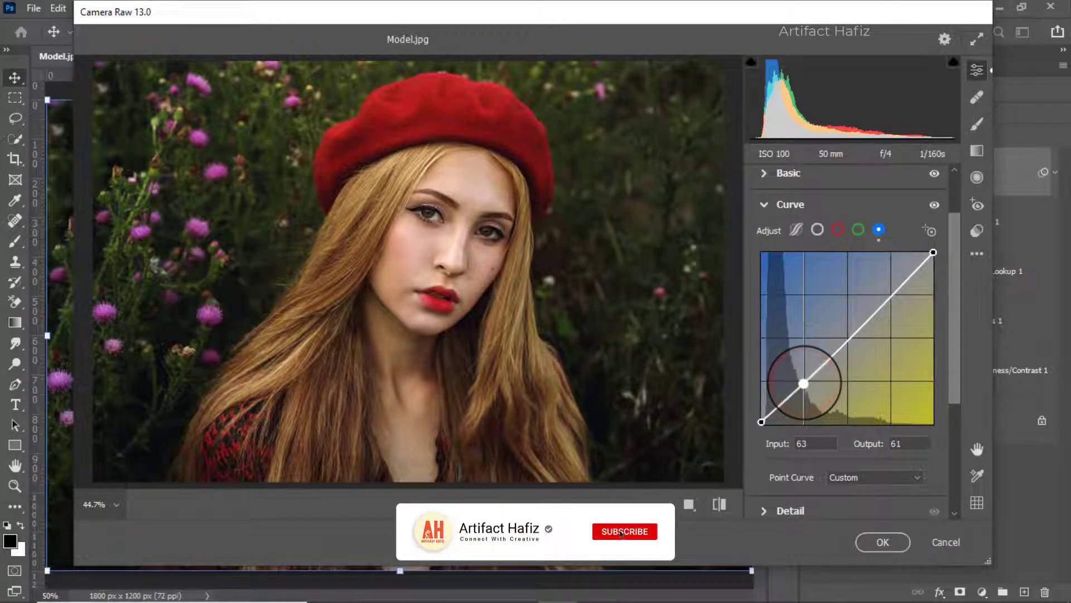
left_click_drag(803, 384, 804, 382)
left_click_drag(761, 422, 762, 419)
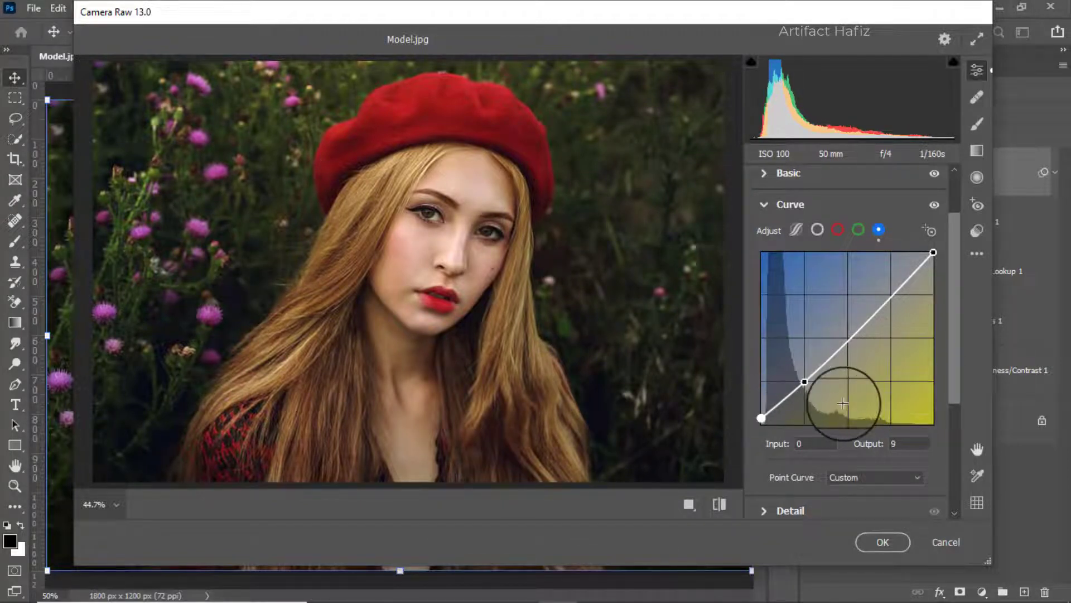
scroll(847, 401, "down", 1)
scroll(847, 400, "down", 2)
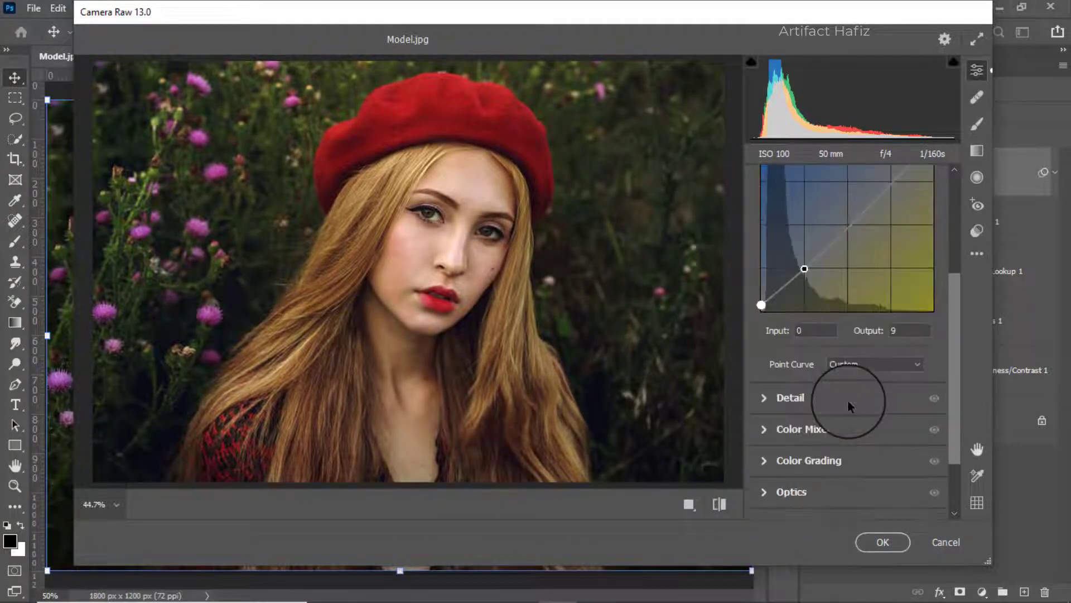
scroll(848, 401, "down", 1)
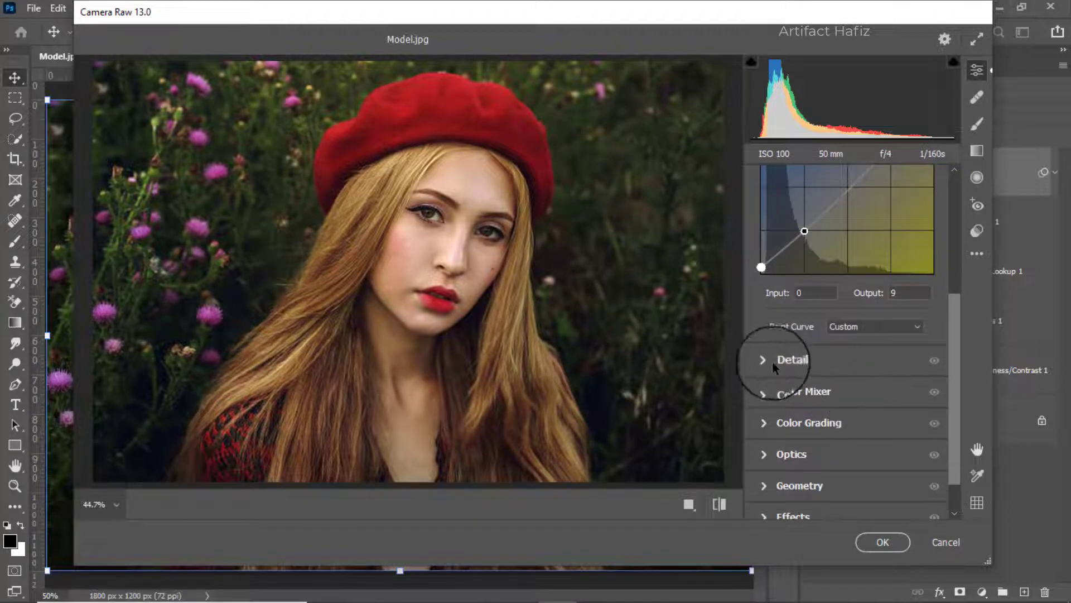
Set Detail to Sharpening 5, Noise Reduction 10 and Color Noise Reduction 20
left_click(796, 362)
left_click(796, 363)
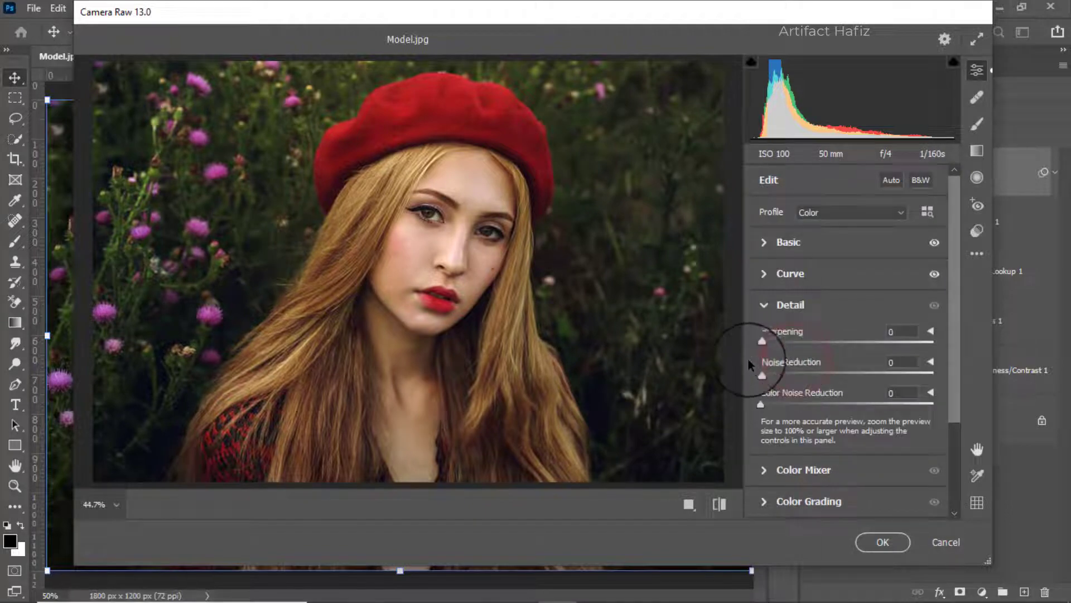
left_click(763, 346)
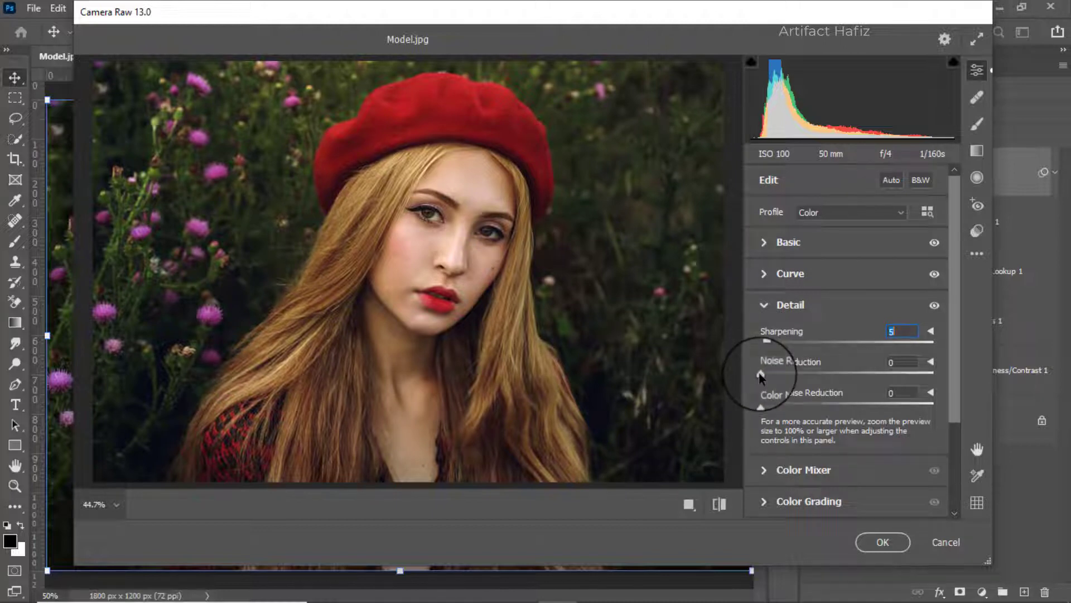
left_click_drag(762, 373, 777, 375)
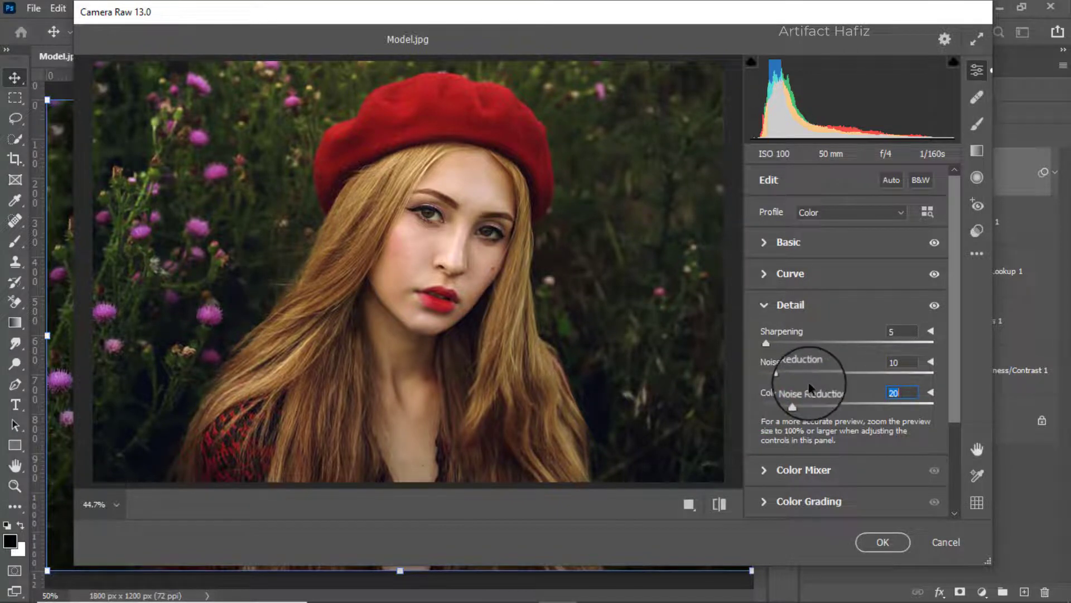
left_click(784, 317)
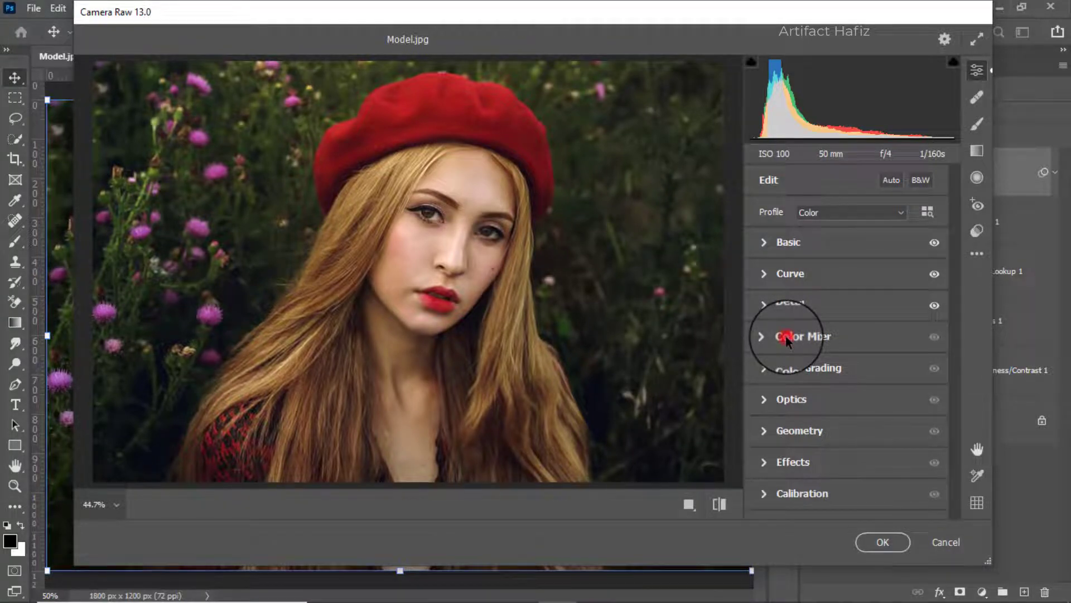
In the HSL Color Mixer, raise red saturation slightly, lower greens, and raise aquas and blues
left_click(785, 336)
left_click(810, 263)
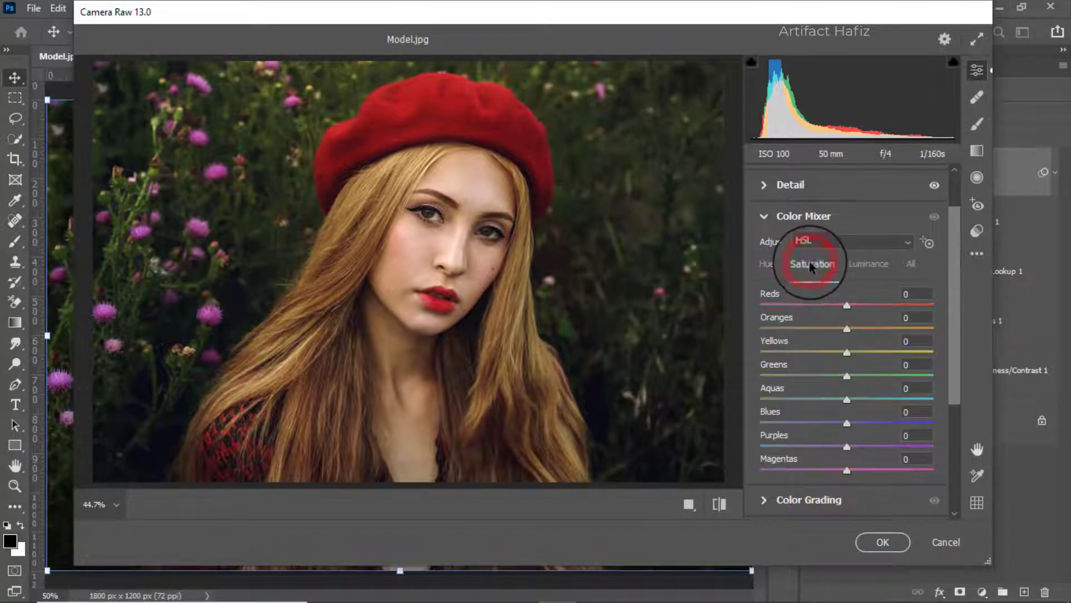
left_click_drag(846, 305, 799, 379)
left_click(844, 377)
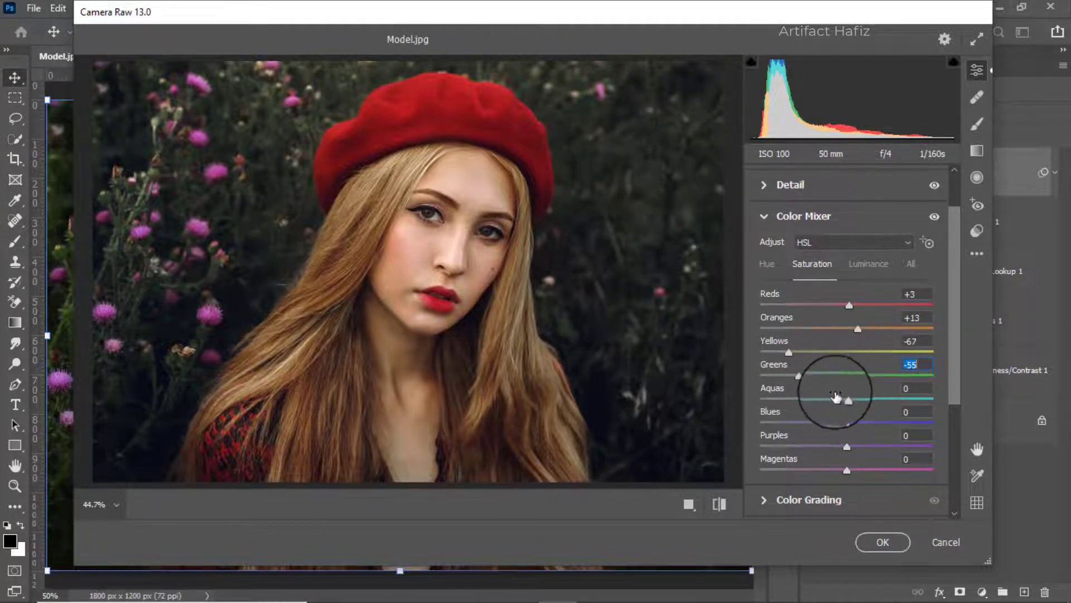
left_click_drag(845, 399, 855, 426)
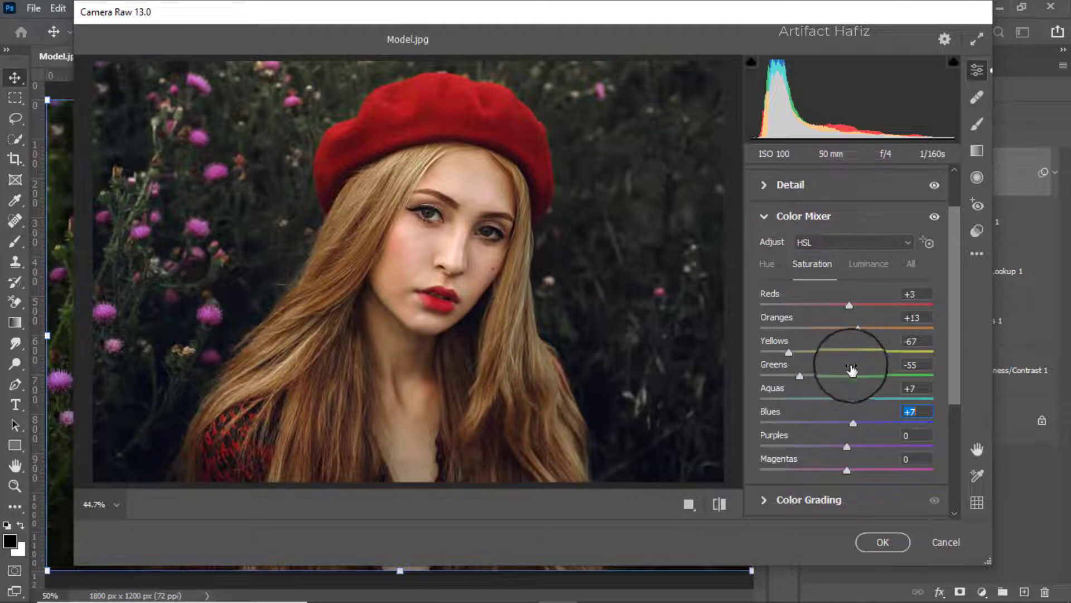
Brighten the oranges and yellows luminance in the Color Mixer
left_click(864, 265)
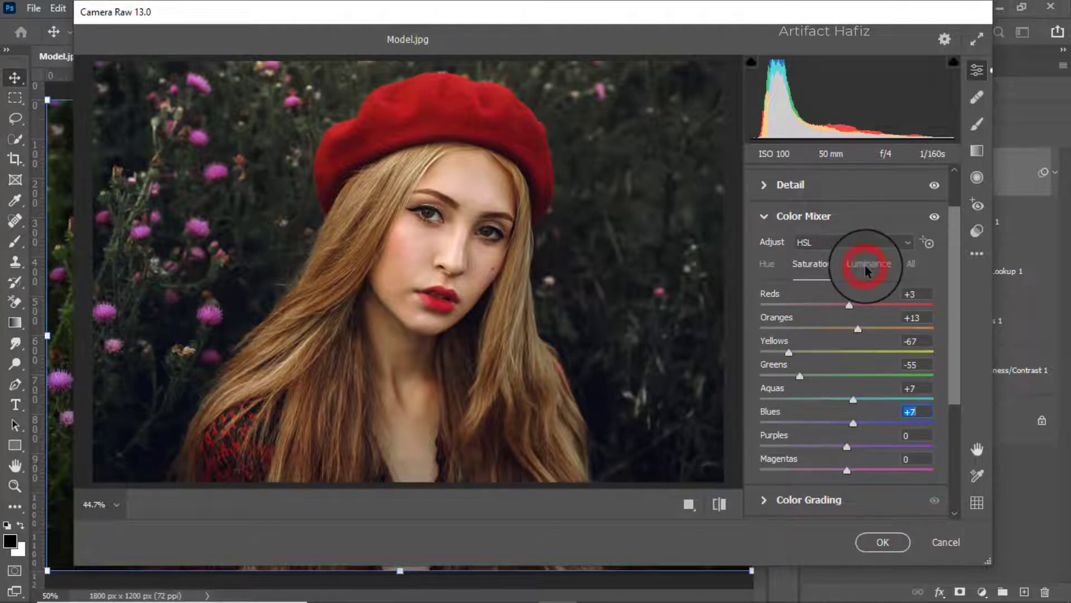
left_click_drag(844, 330, 852, 306)
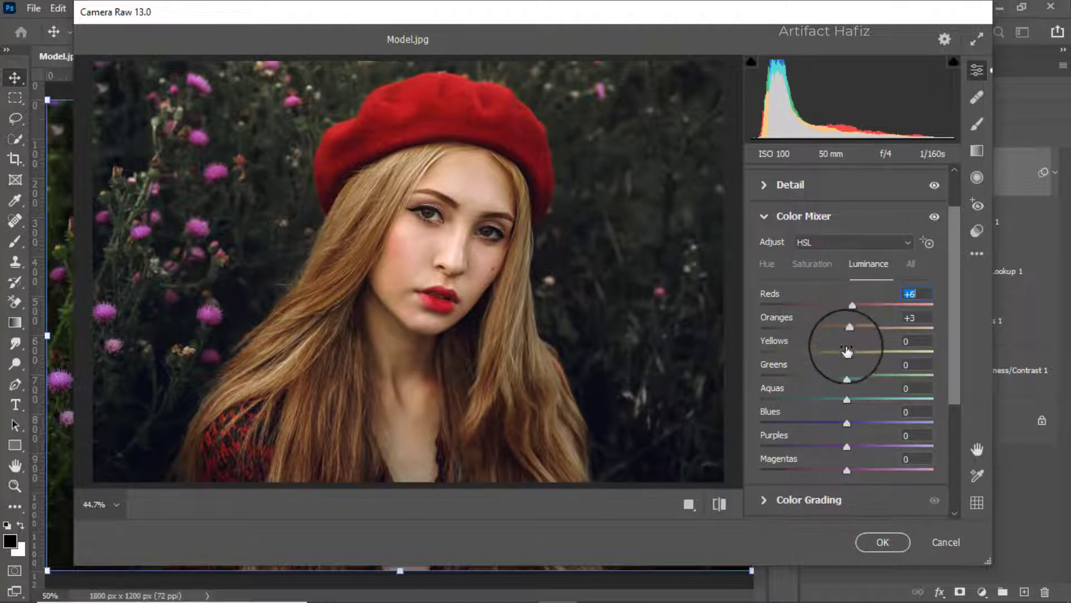
left_click_drag(846, 355, 854, 426)
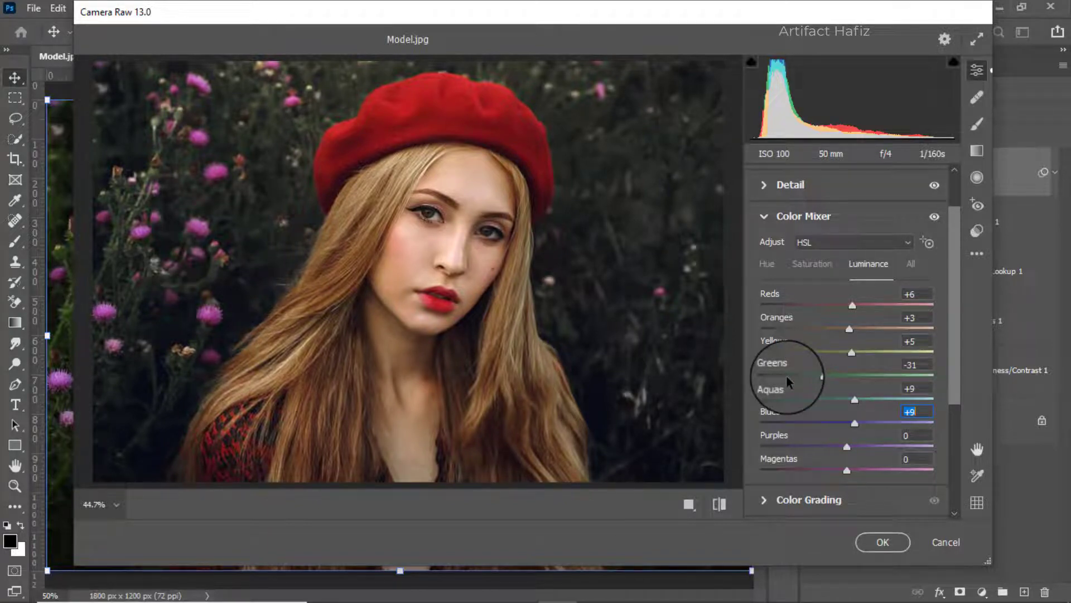
Shift the Aquas and Blues hue sliders to -100
left_click(767, 263)
left_click_drag(847, 398, 784, 399)
left_click_drag(848, 424, 653, 394)
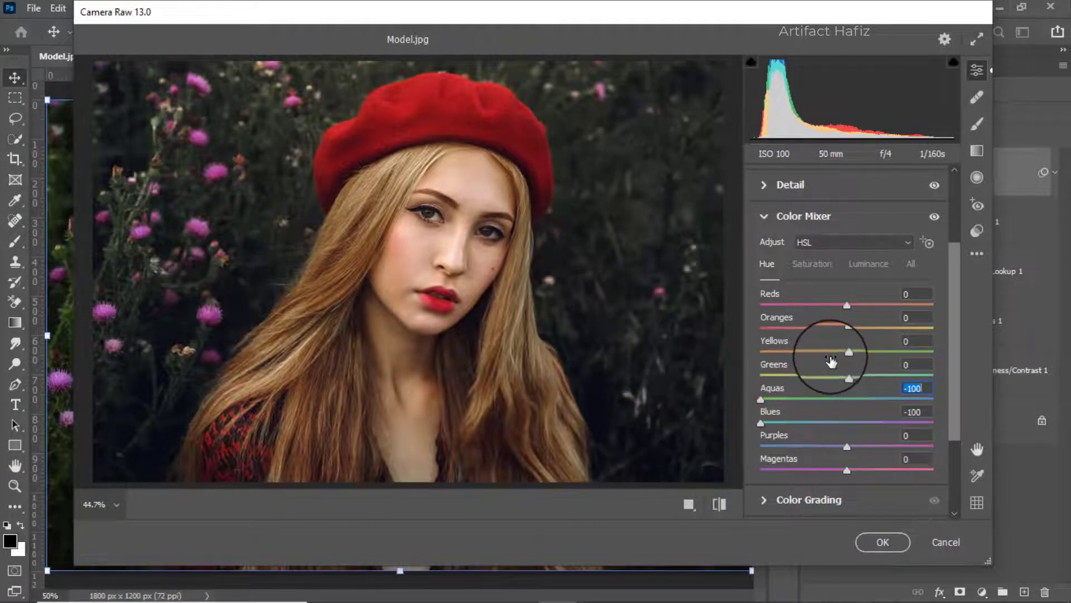
scroll(831, 361, "down", 3)
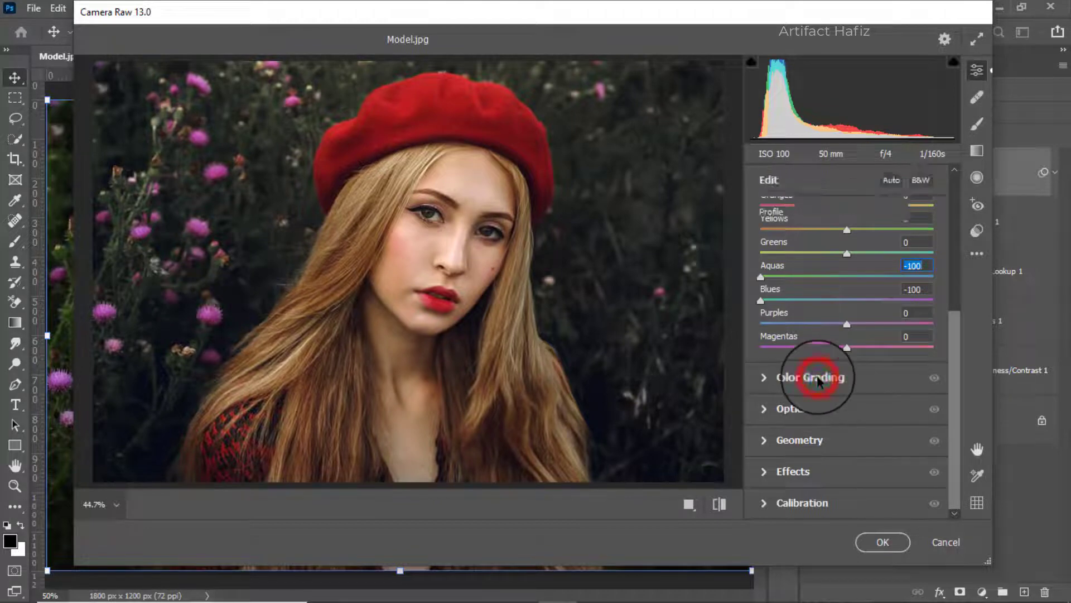
In Color Grading, tint the darker tones toward cyan-blue and the highlights slightly toward yellow
left_click(818, 381)
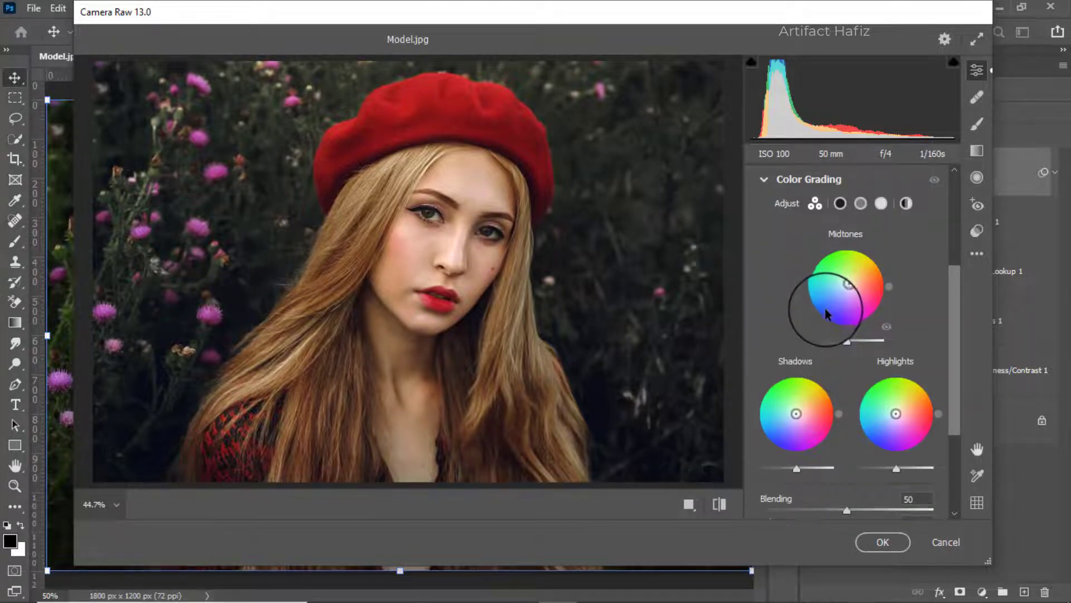
left_click_drag(839, 291, 799, 461)
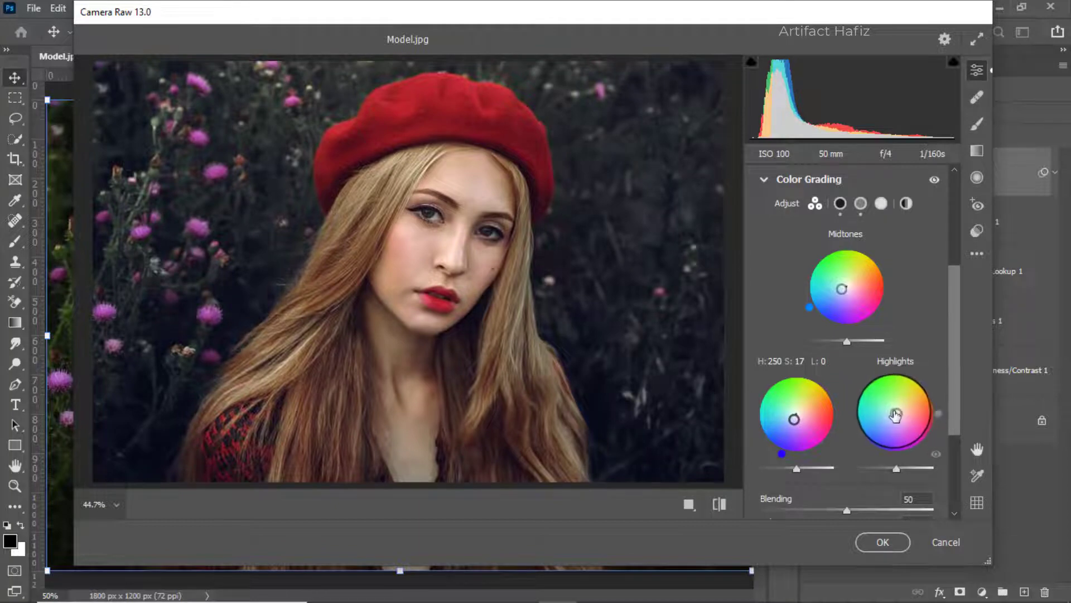
left_click_drag(896, 415, 937, 390)
scroll(883, 338, "down", 3)
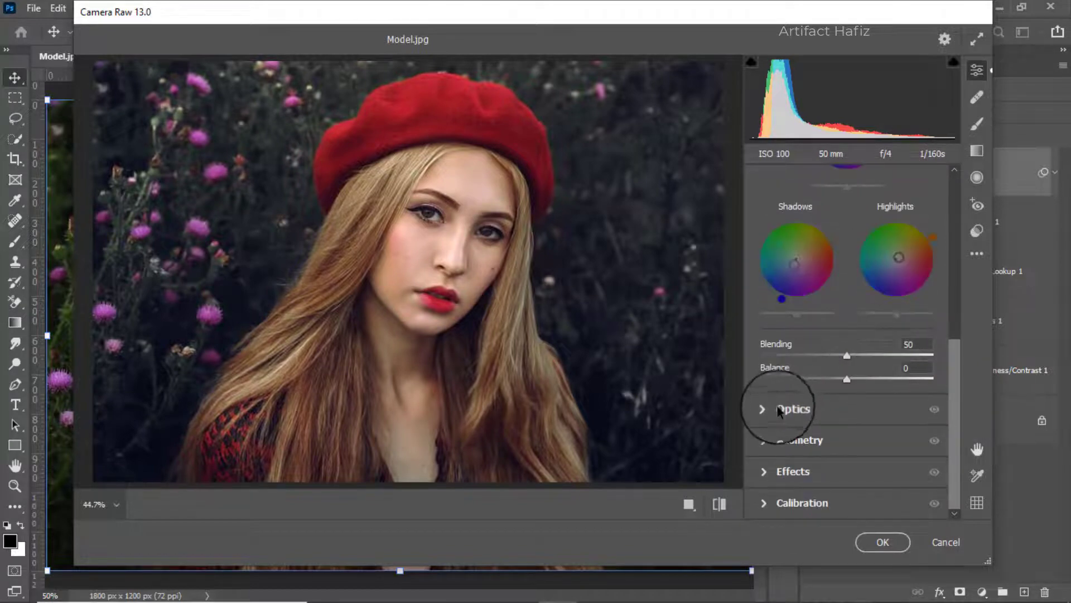
Add a -5 vignette, set calibration saturation Green +100, Blue -10, Red -7, then start a graduated filter
left_click(793, 472)
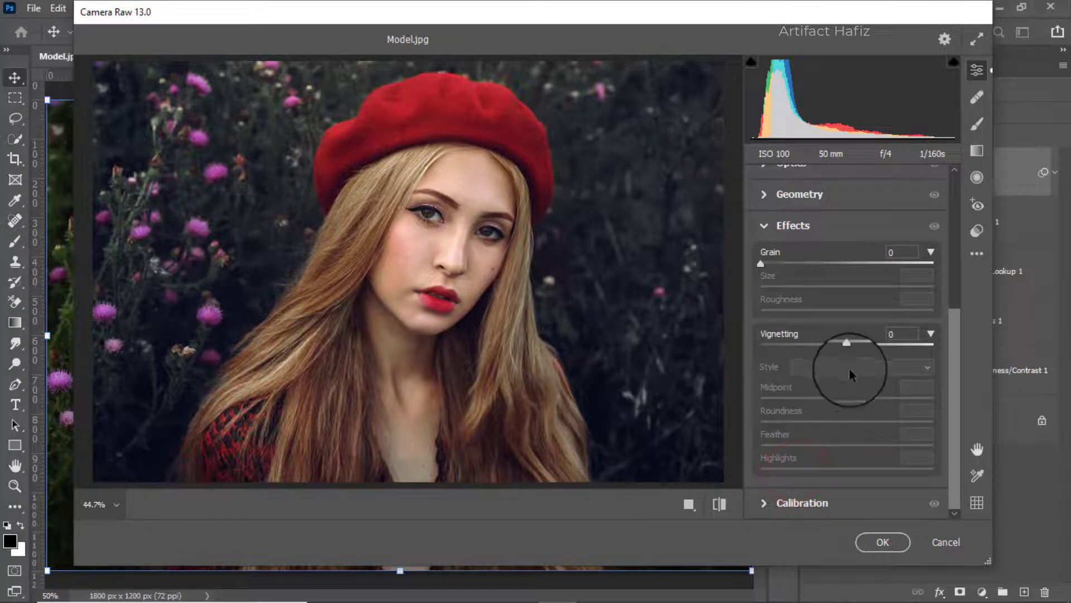
left_click_drag(846, 347, 842, 347)
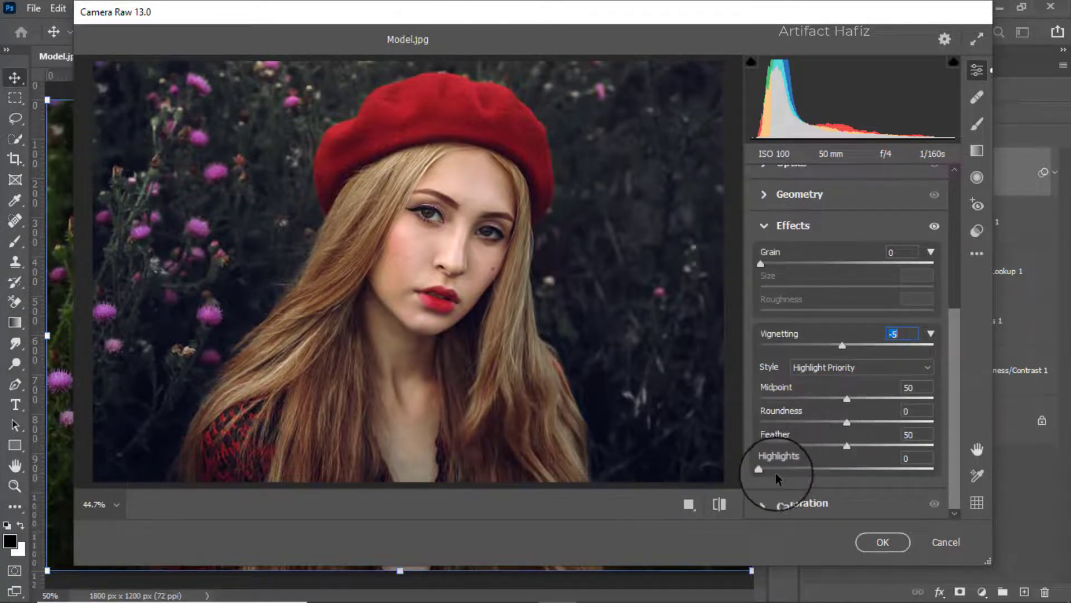
left_click(779, 502)
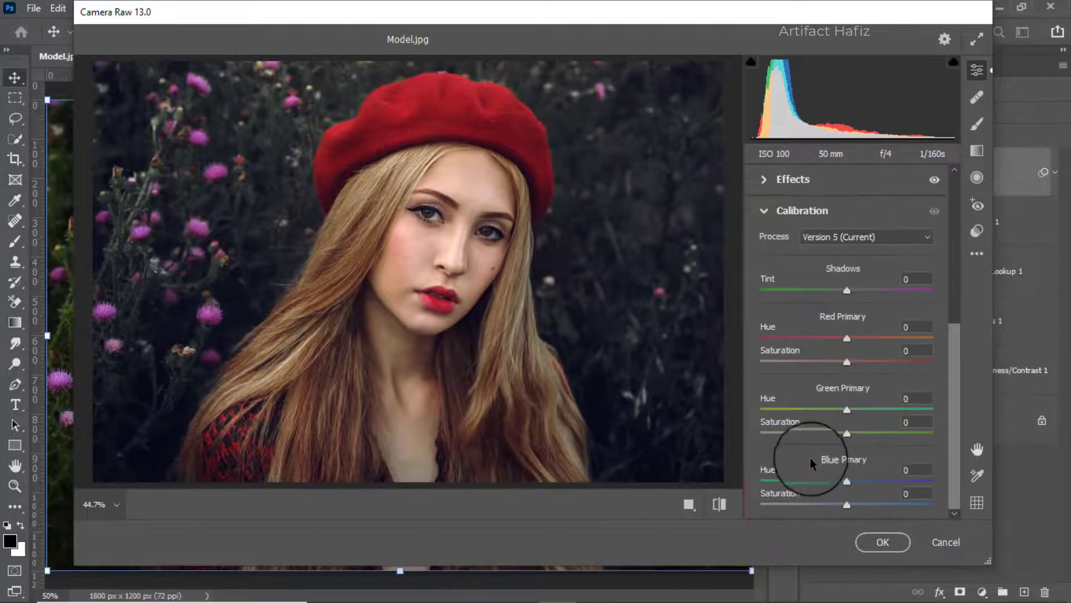
left_click(845, 434)
left_click_drag(863, 436, 951, 434)
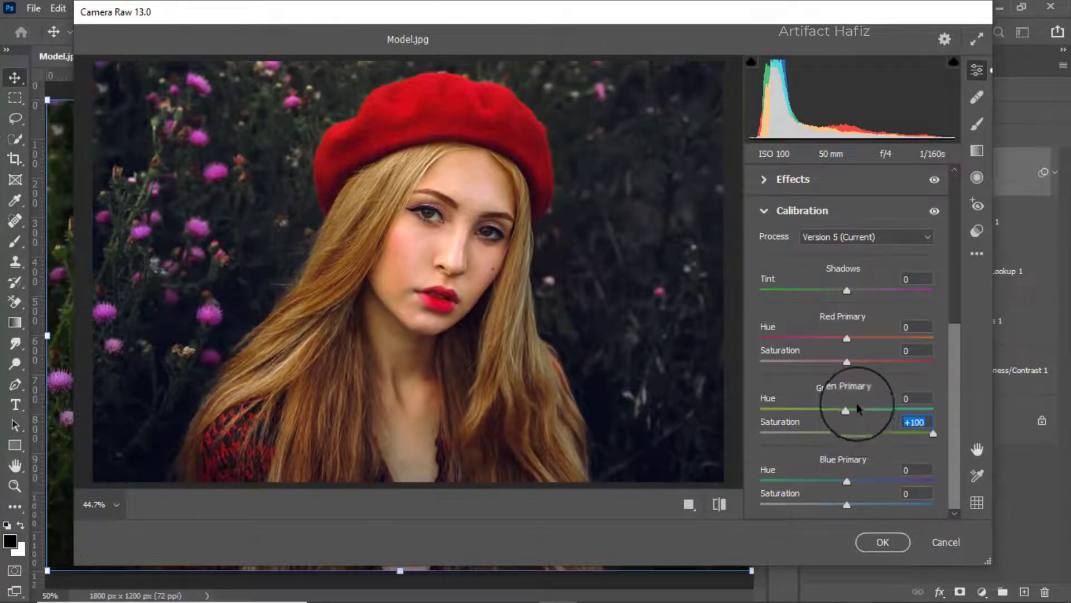
left_click_drag(847, 505, 838, 504)
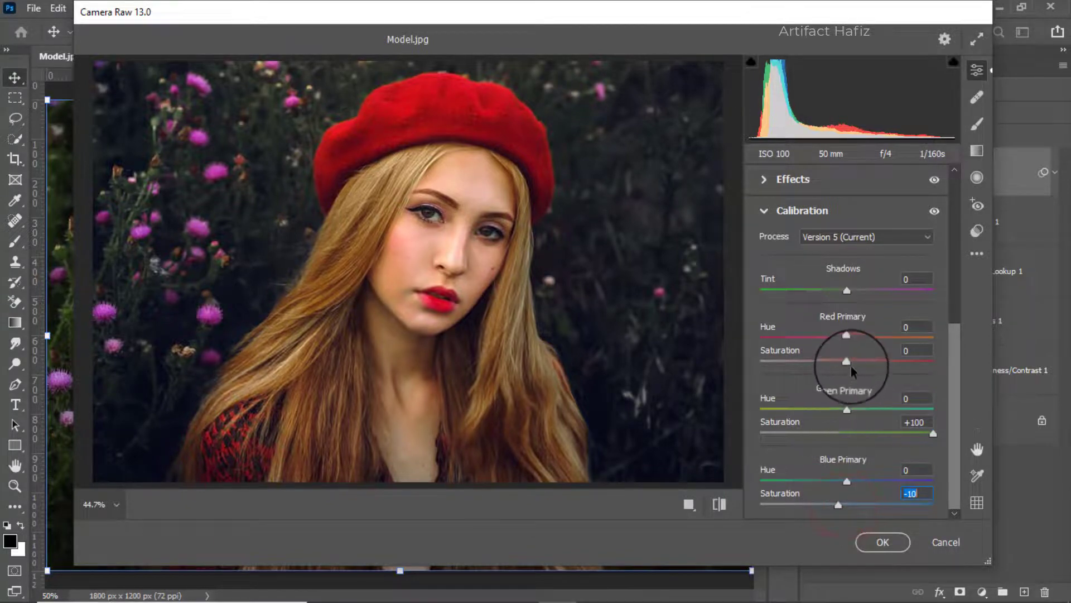
left_click_drag(847, 363, 844, 383)
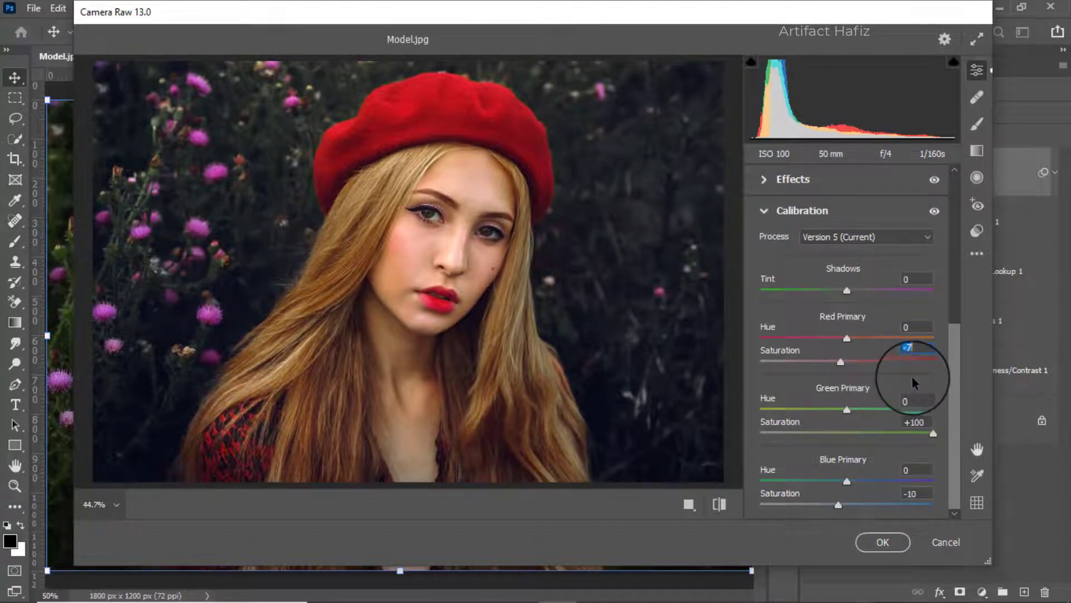
left_click(977, 155)
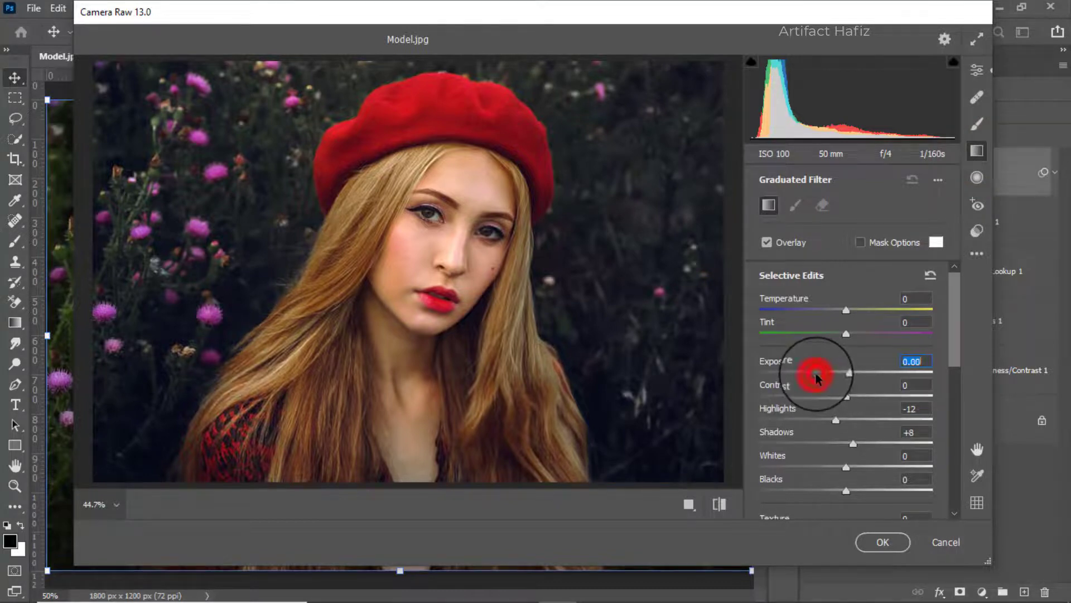
Reset the Graduated Filter's leftover slider values, including saturation, to zero
scroll(853, 440, "down", 5)
left_click(855, 444)
scroll(853, 441, "down", 1)
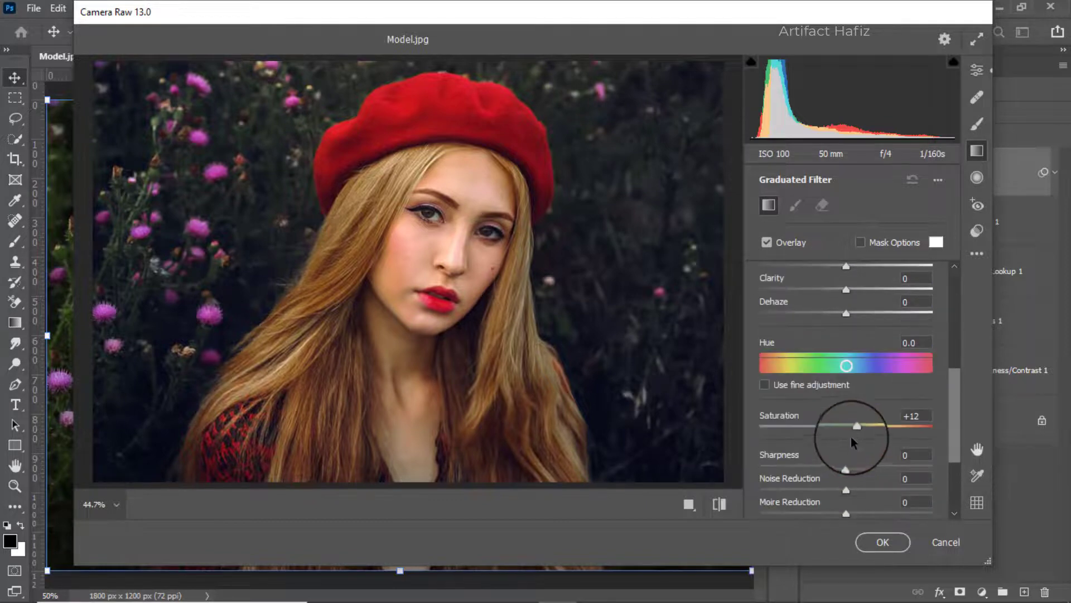
left_click(859, 428)
scroll(854, 437, "down", 3)
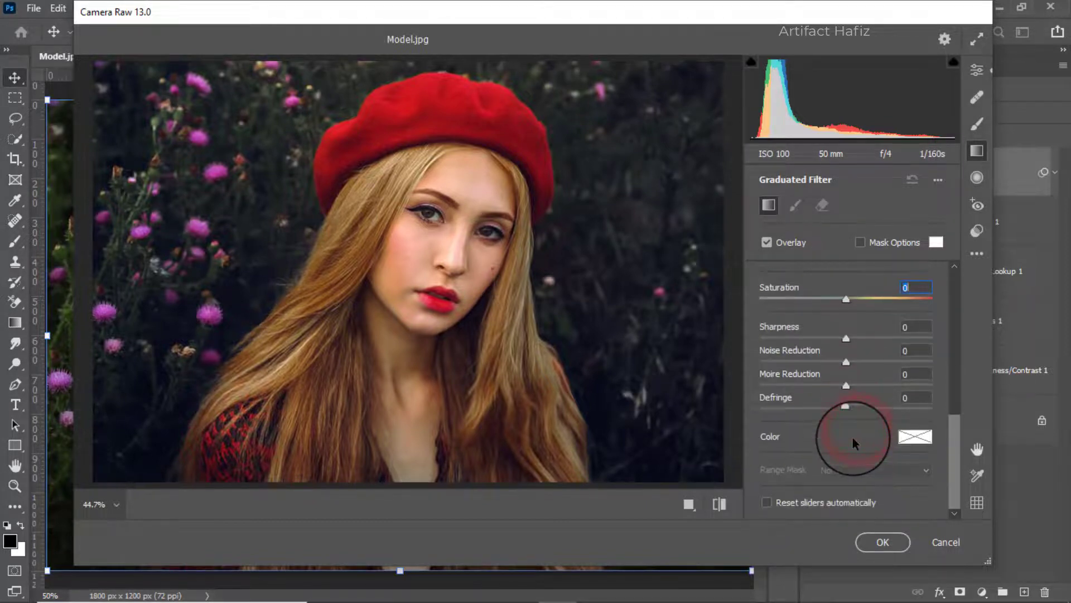
scroll(852, 438, "up", 8)
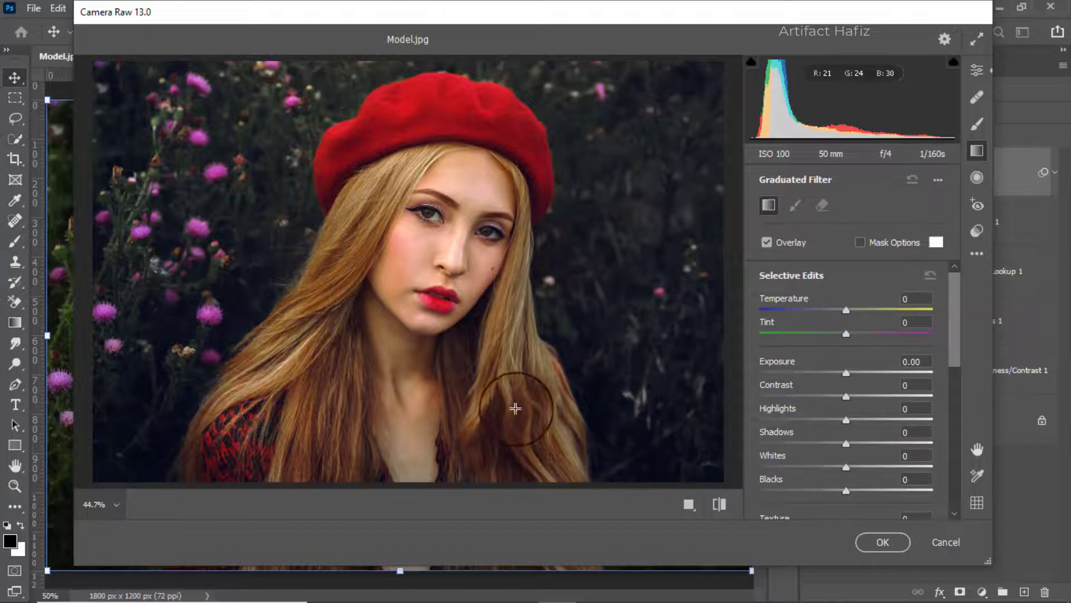
Drag a -2.95 exposure graduated filter from the lower-left corner toward the face
mouse_move(93, 484)
left_mouse_down()
mouse_move(174, 434)
mouse_move(393, 338)
mouse_move(572, 348)
mouse_move(533, 337)
left_mouse_up()
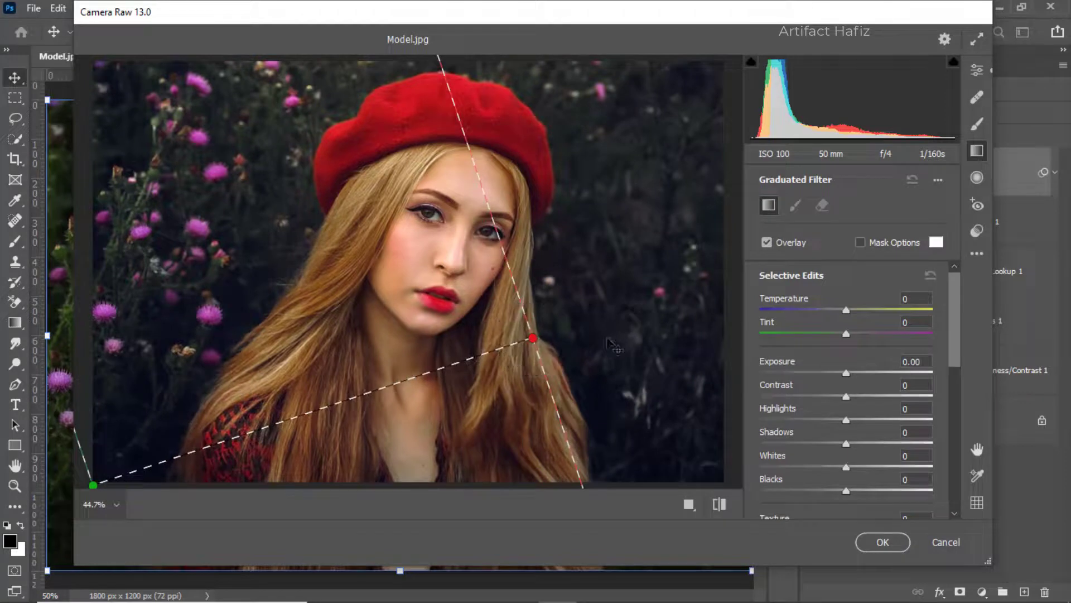
left_click_drag(847, 372, 783, 372)
left_click_drag(550, 346, 392, 199)
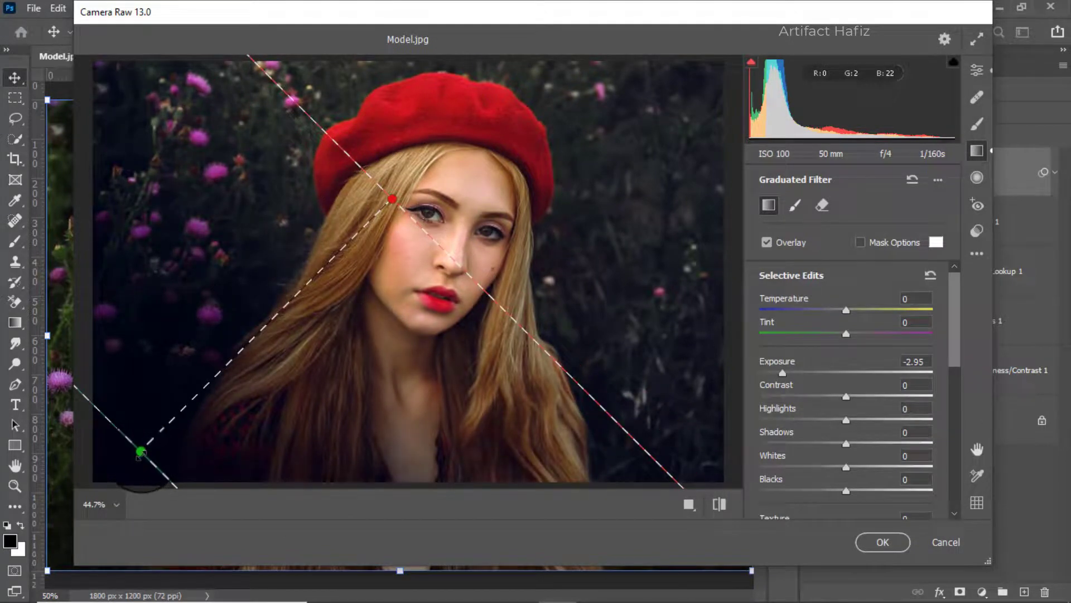
left_click_drag(141, 452, 106, 495)
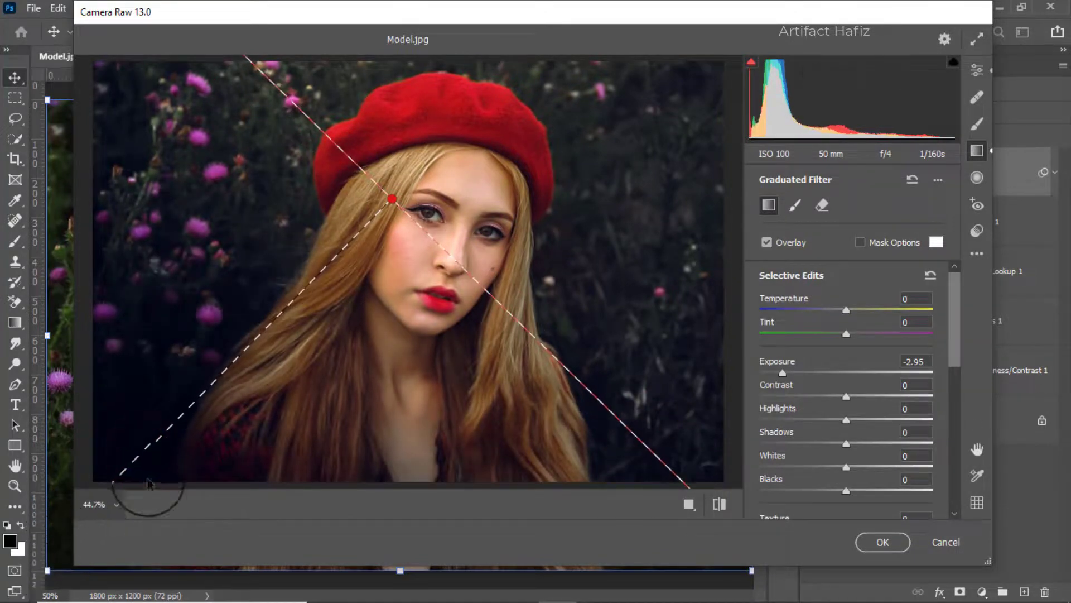
left_click_drag(394, 192, 444, 382)
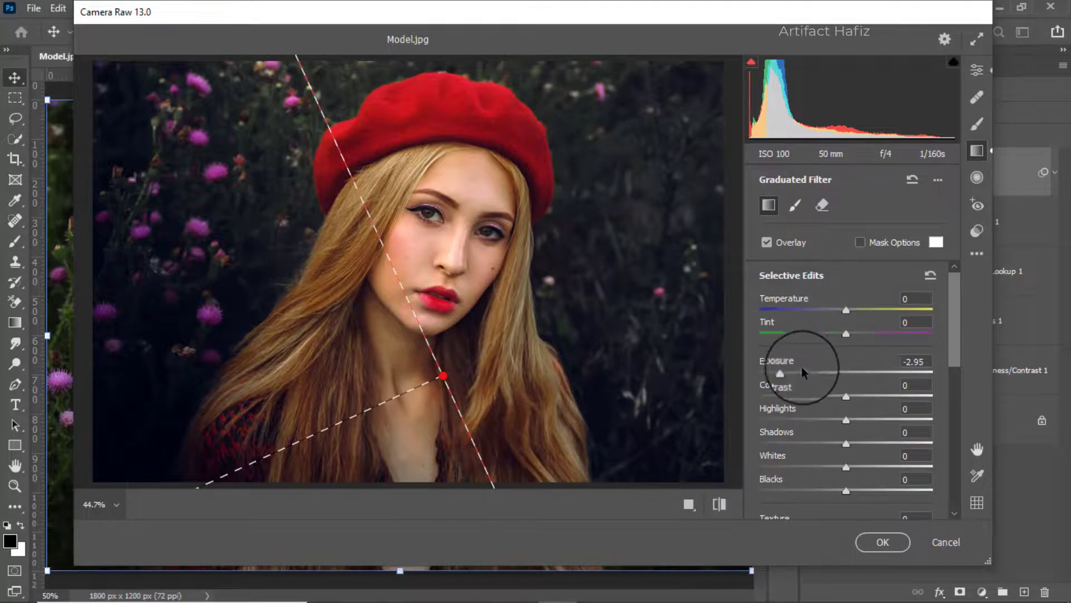
Set the graduated filter to Exposure -1.45, Shadows +100 and Blacks +16
left_click_drag(782, 375, 816, 376)
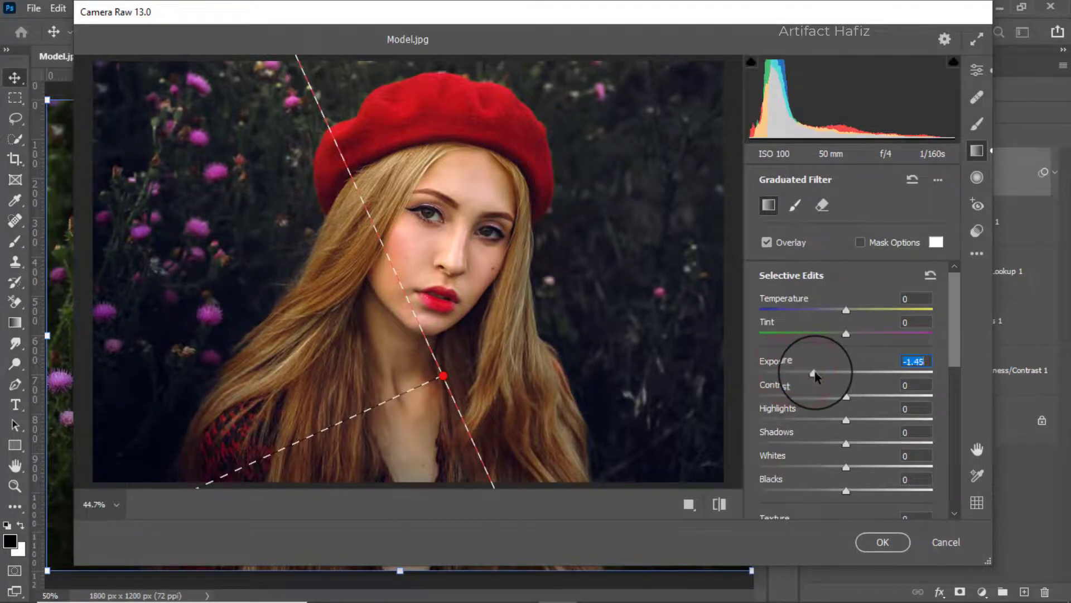
scroll(842, 370, "down", 5)
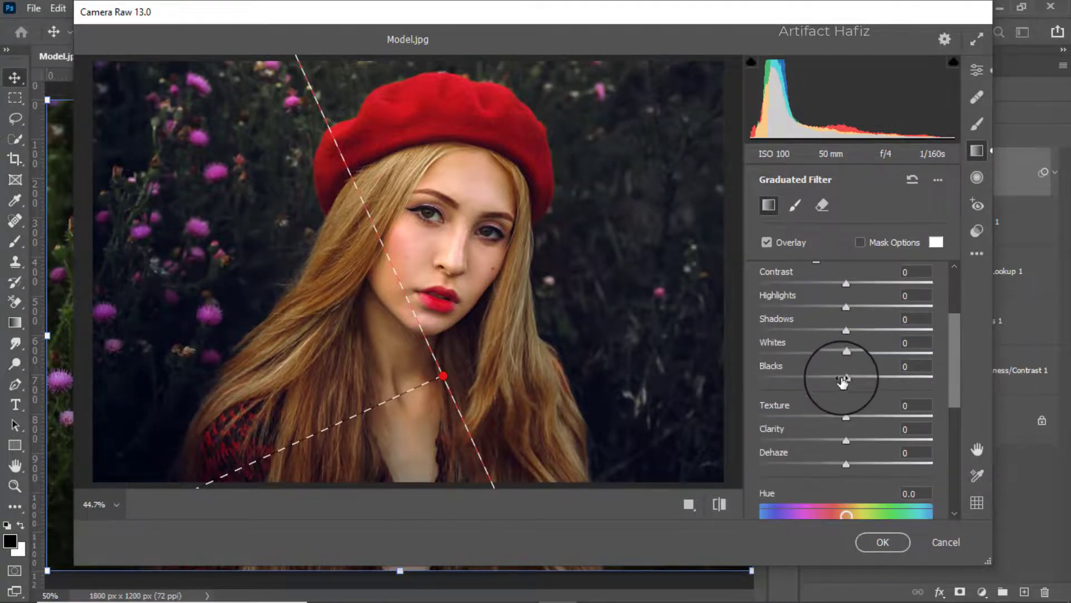
left_click_drag(846, 333, 1006, 334)
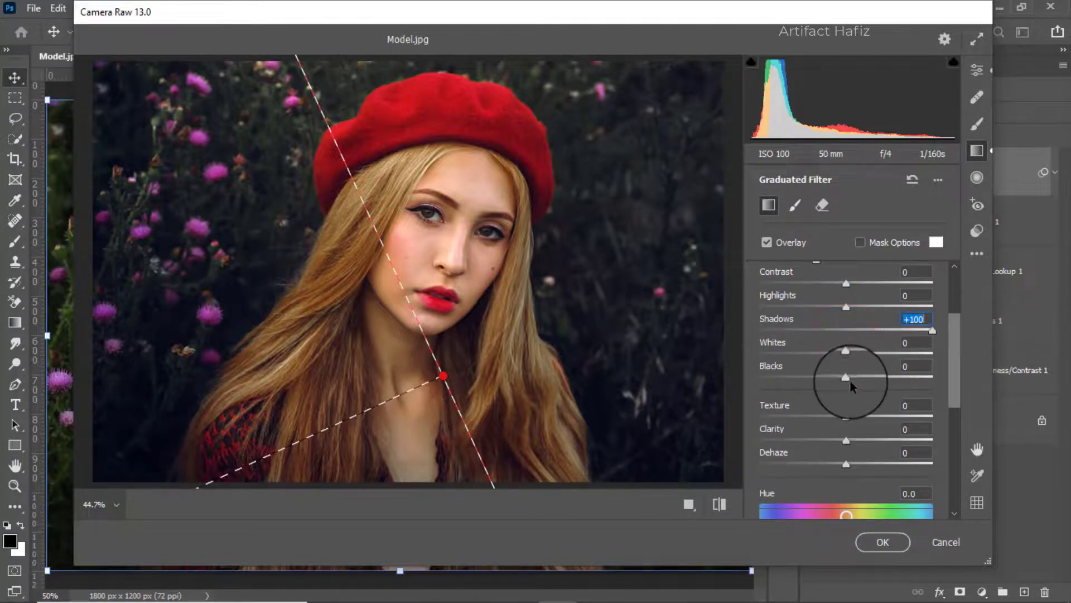
scroll(853, 380, "down", 3)
scroll(847, 385, "up", 3)
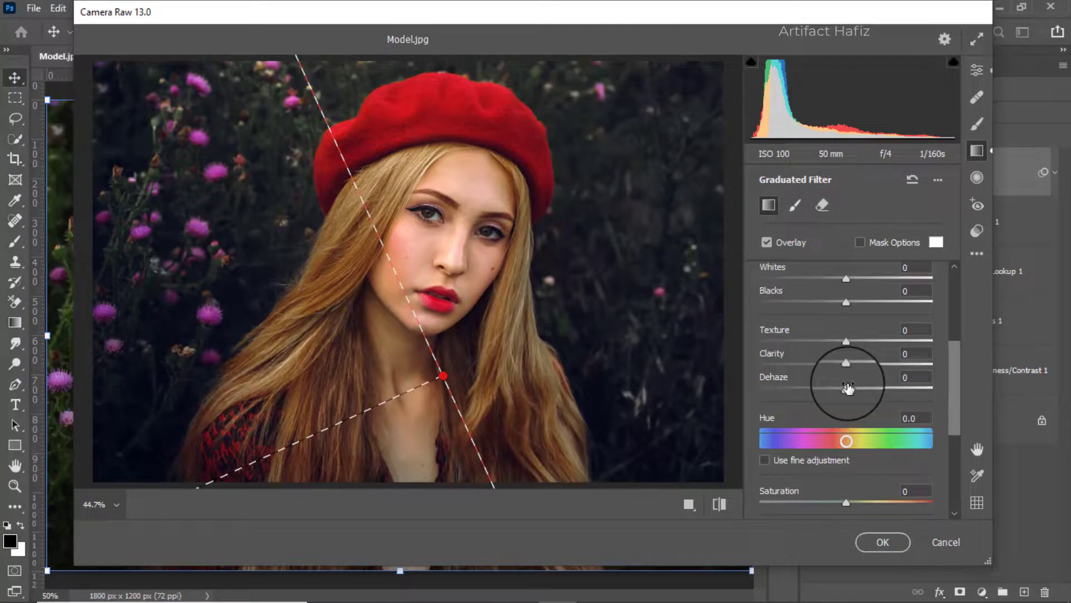
mouse_move(847, 379)
left_mouse_down()
mouse_move(894, 377)
mouse_move(858, 377)
left_mouse_up()
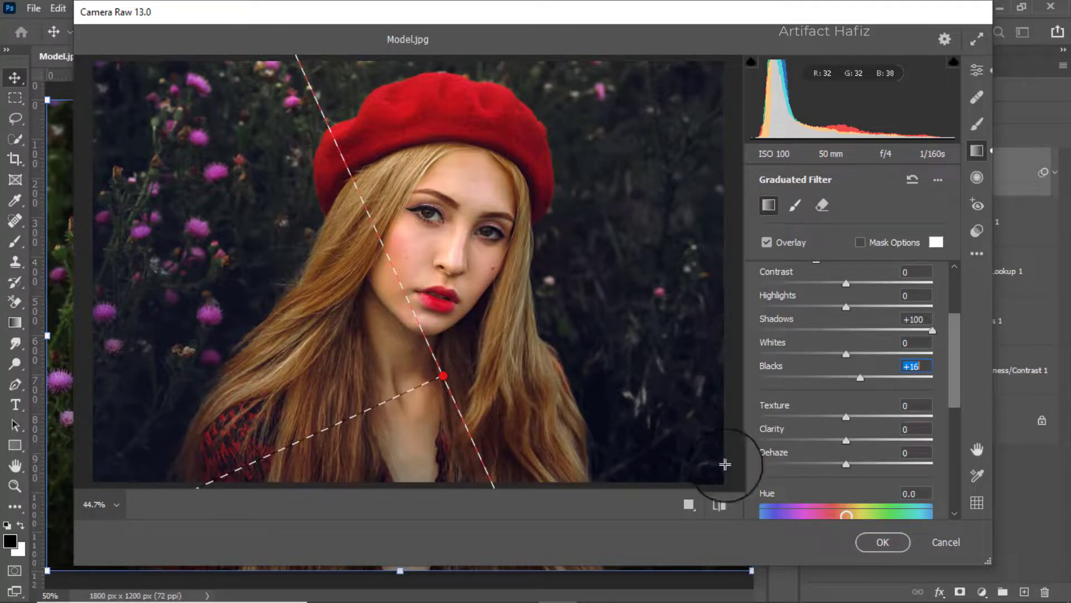
Draw a second graduated filter from the lower-right corner toward the center
left_click_drag(721, 488, 348, 389)
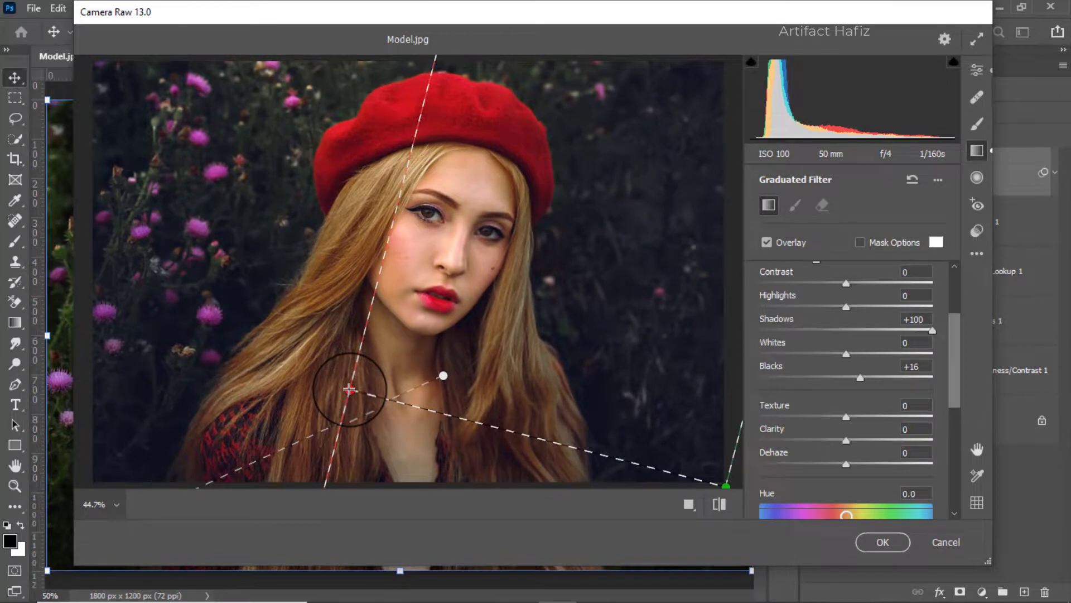
left_click(348, 388)
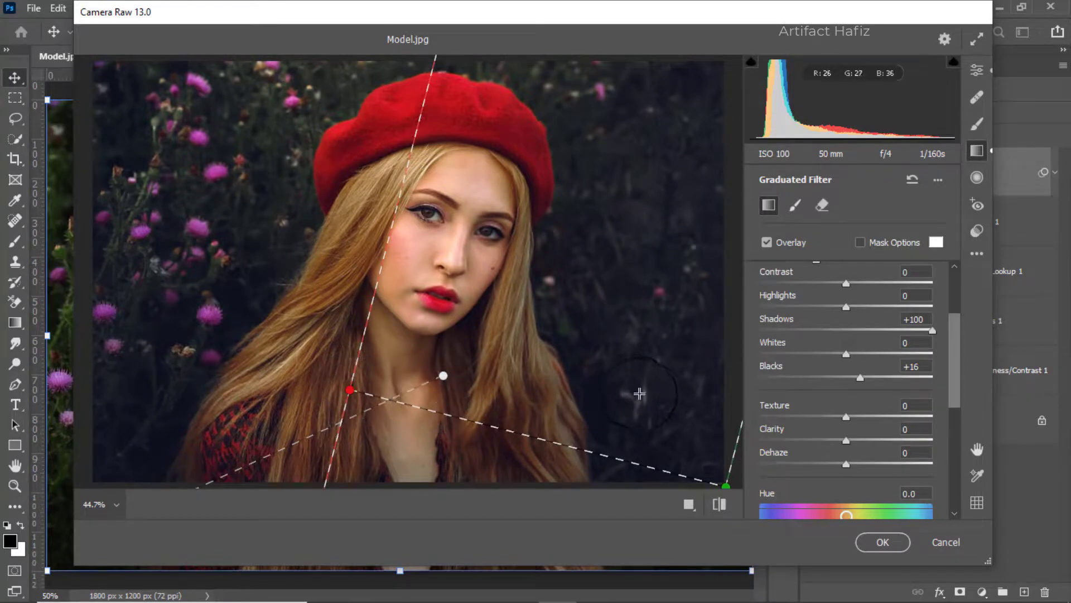
left_click(977, 70)
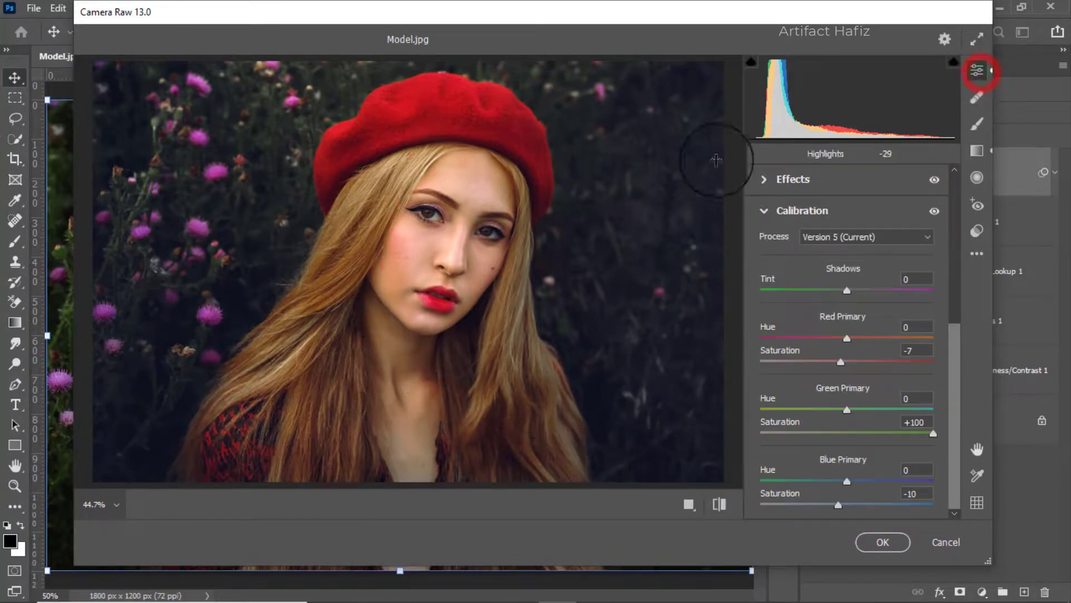
Check the Before/After comparison, then apply the Camera Raw filter to Layer 1 with OK
left_click(689, 504)
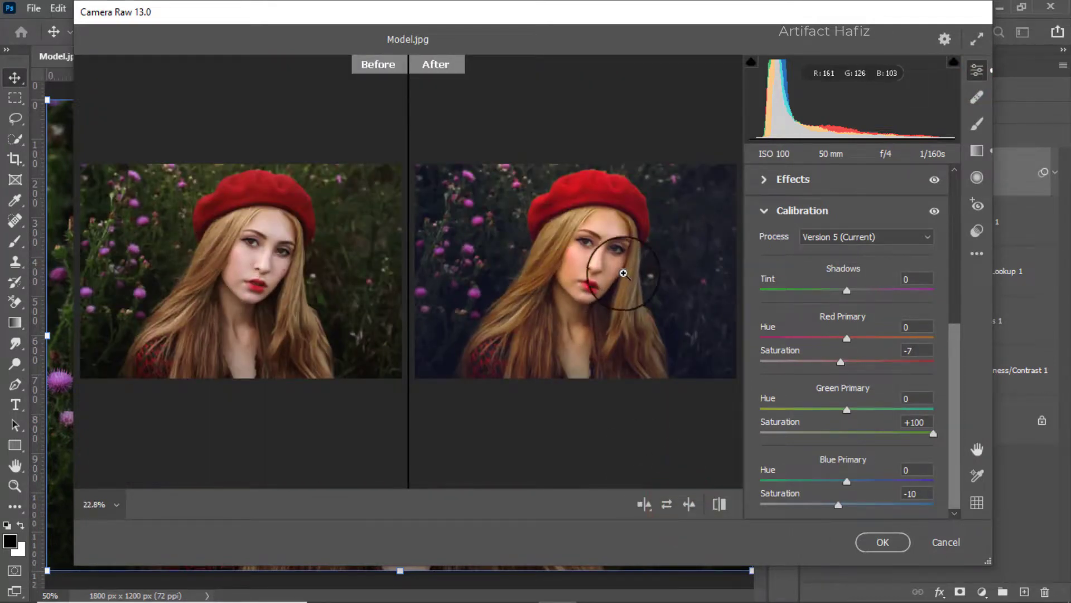
left_click(883, 542)
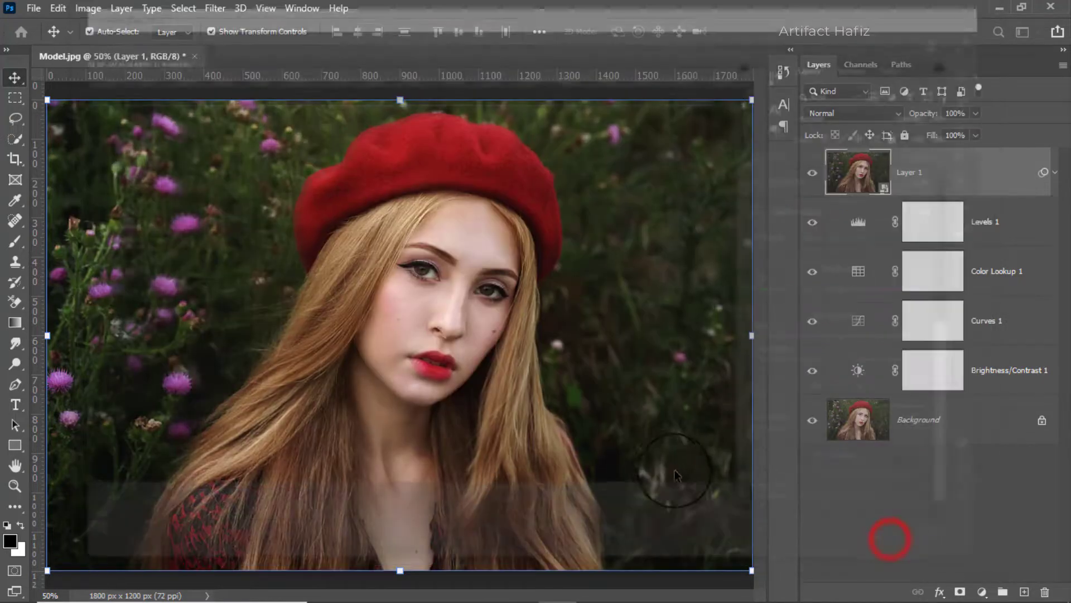
scroll(524, 401, "down", 1)
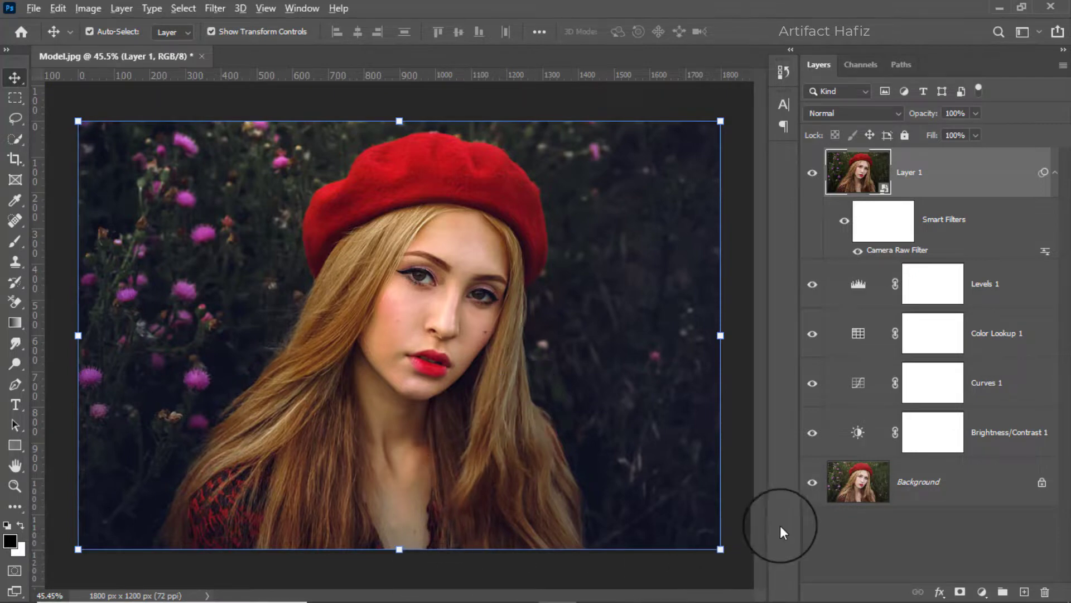
left_click(813, 483, "alt")
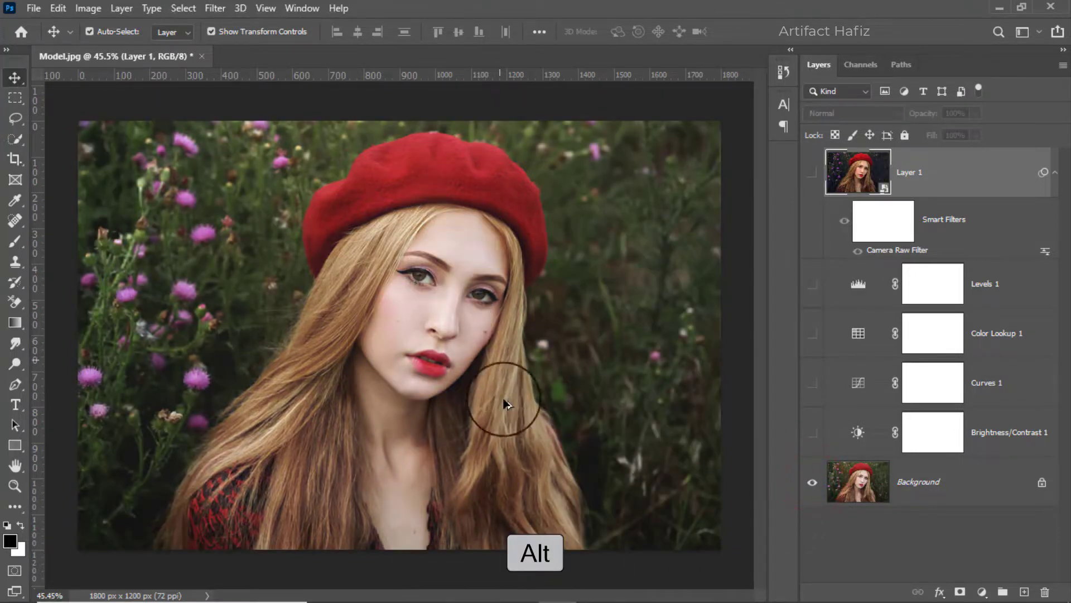
left_click(813, 484, "alt")
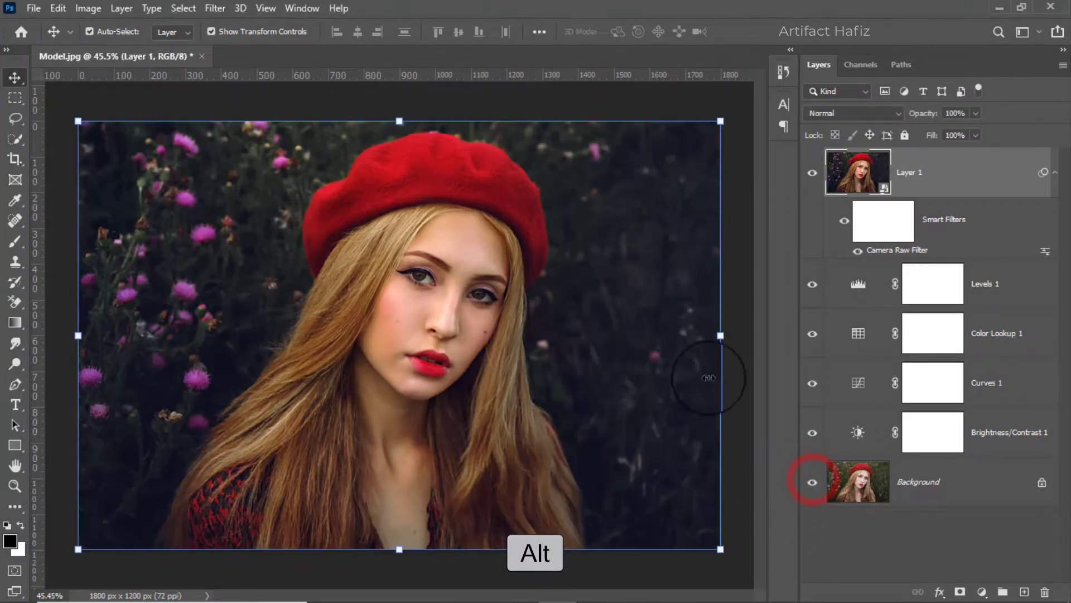